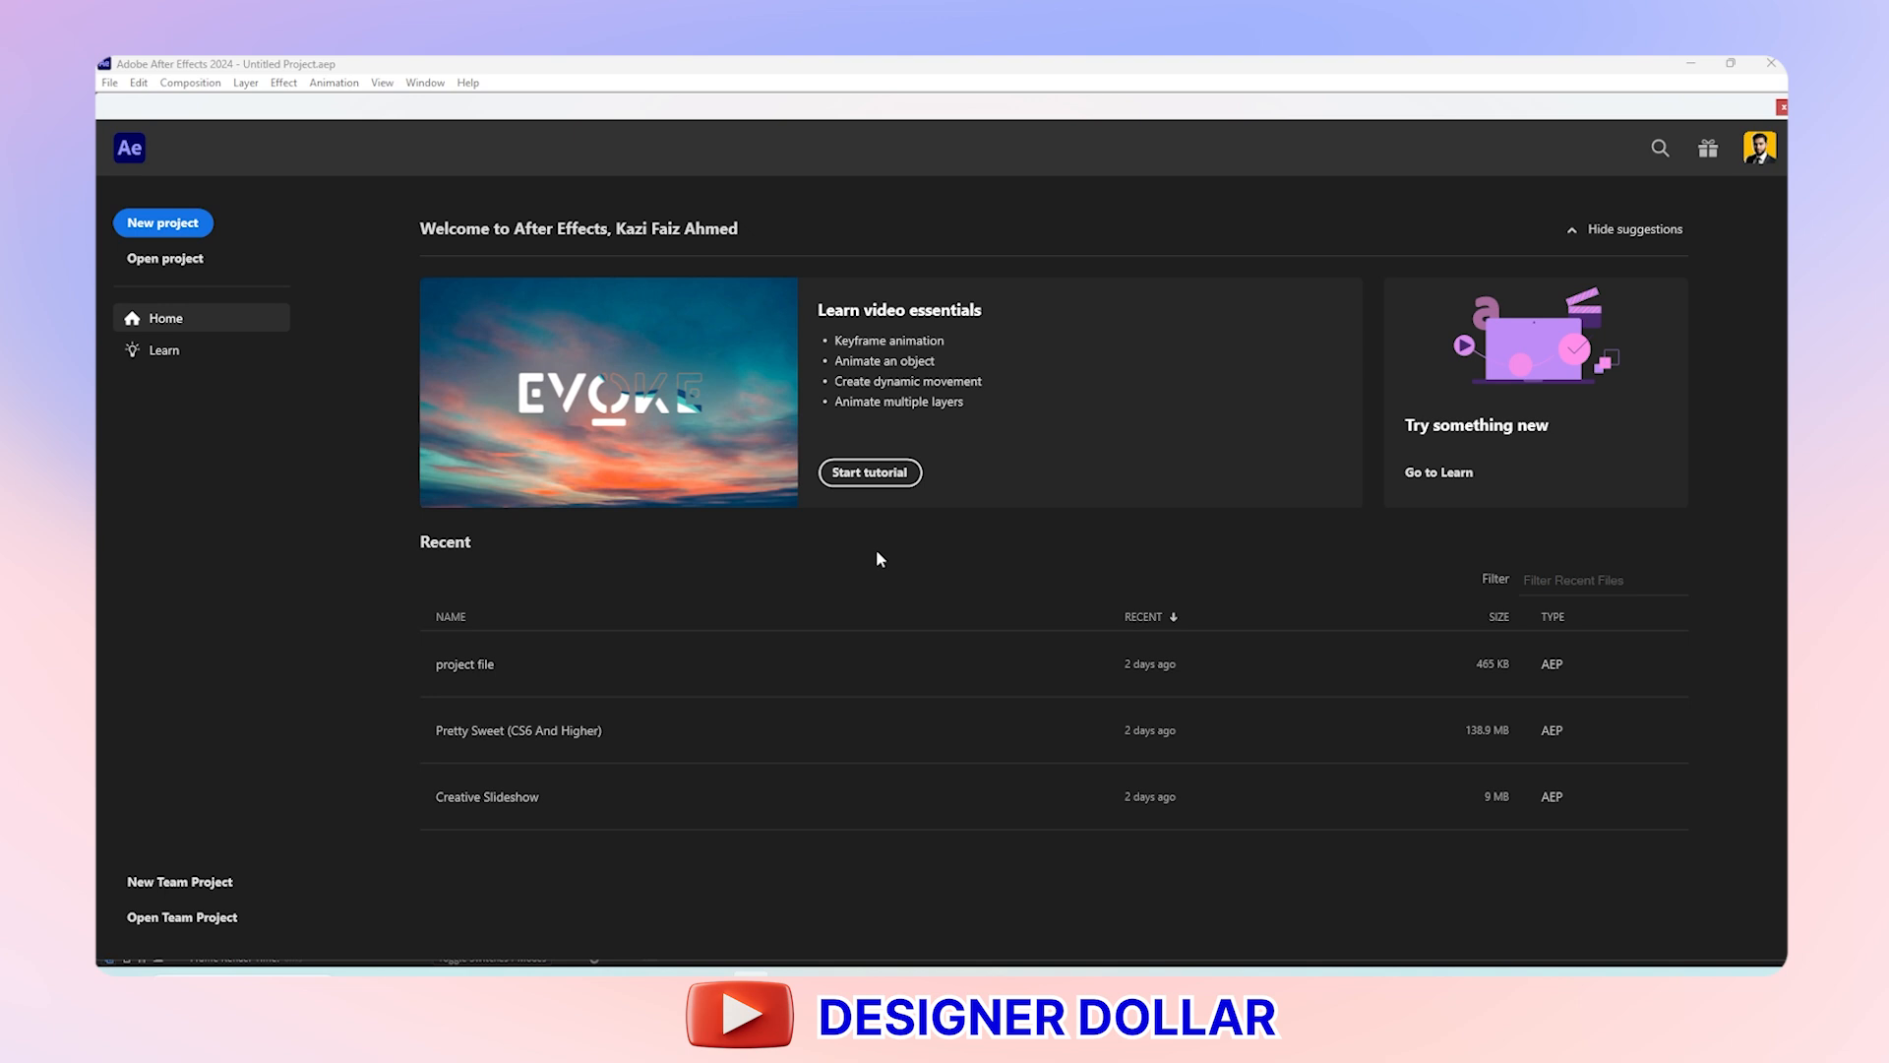
Check the installed program's version information and dismiss it
left_click(473, 88)
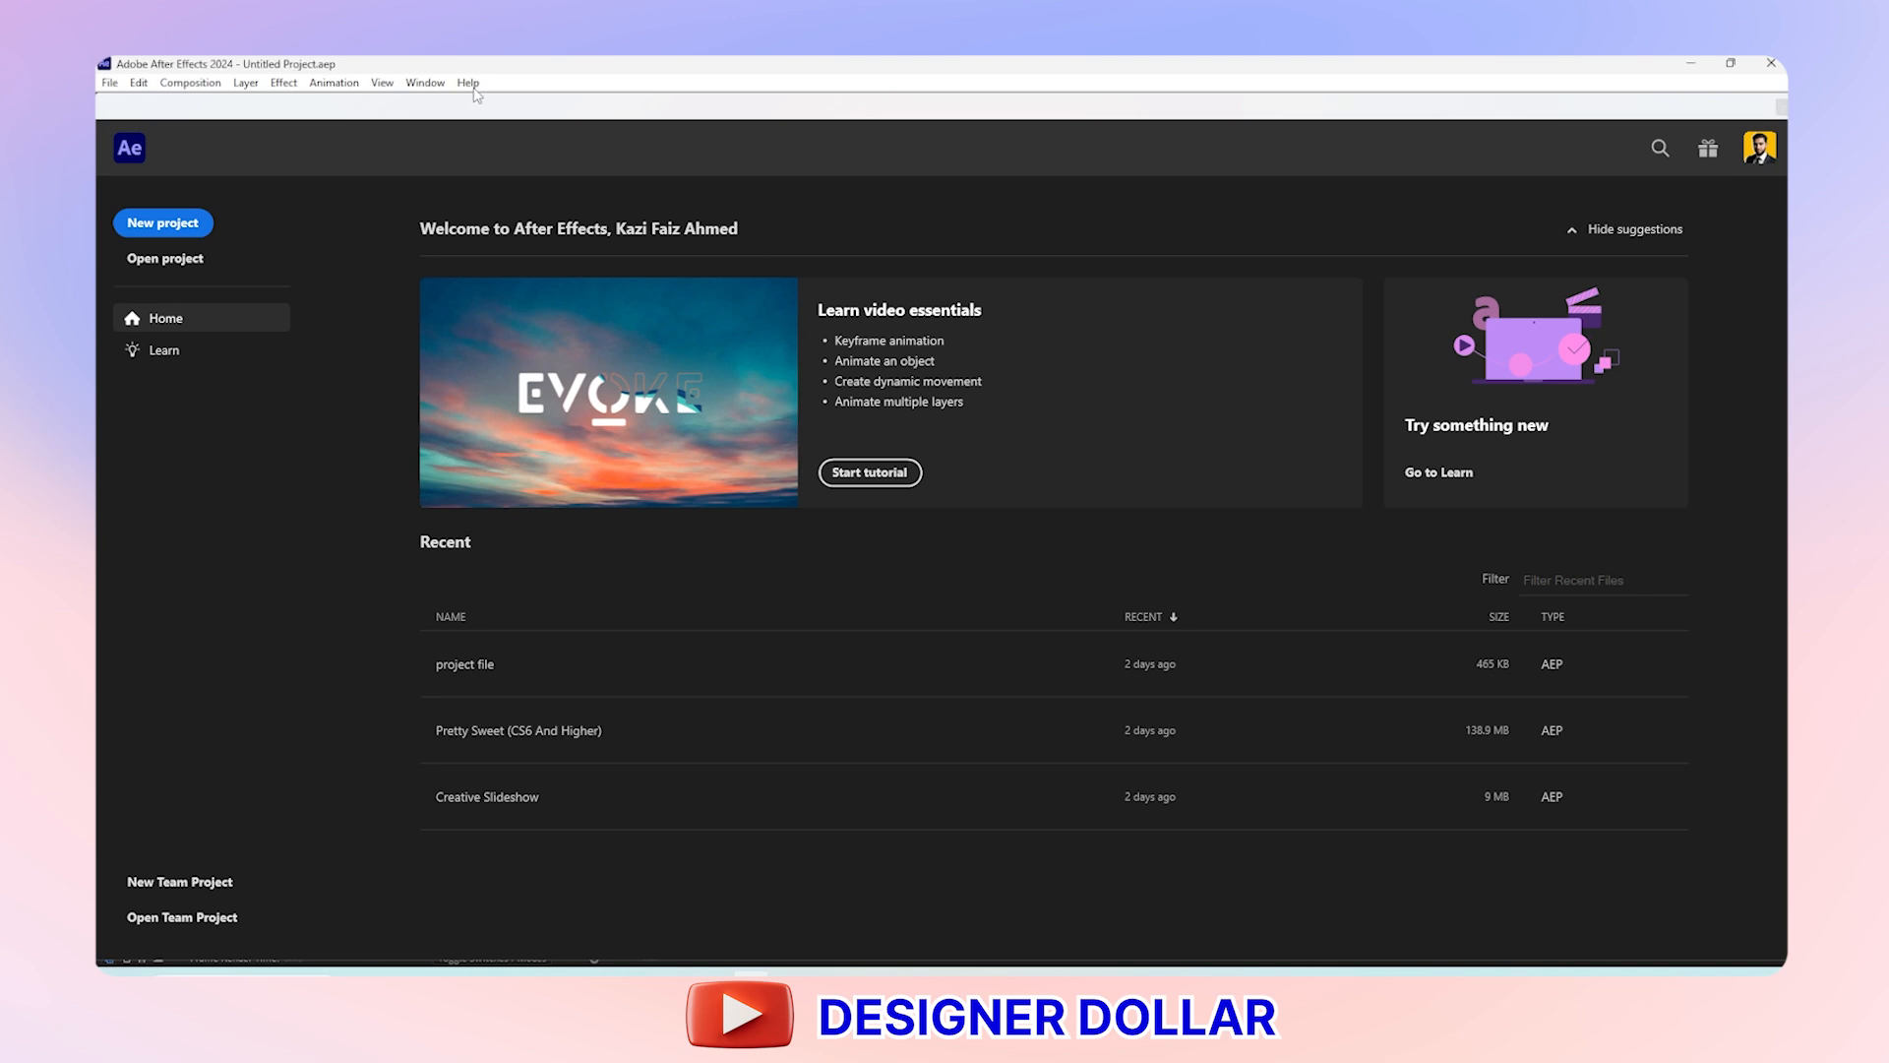
left_click(470, 85)
left_click(476, 105)
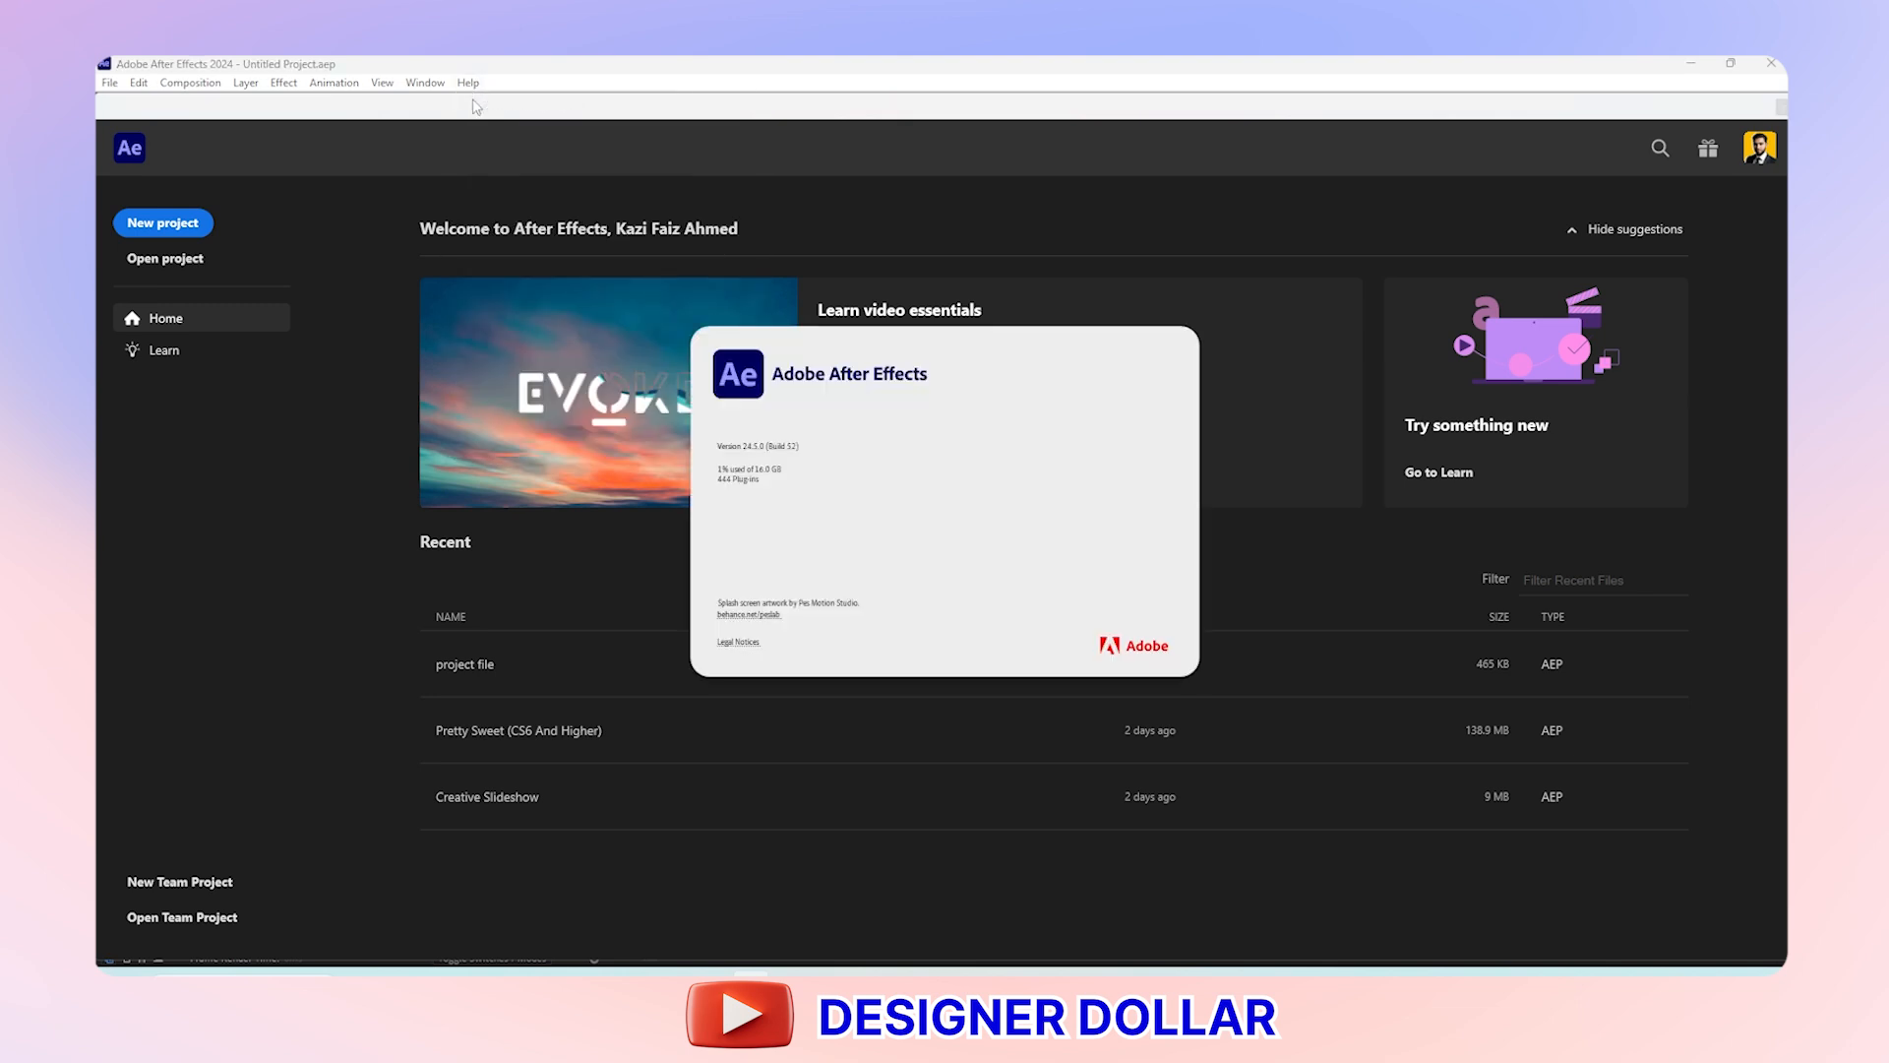
left_click(807, 458)
Create a new project and switch the workspace to All Panels
left_click(181, 228)
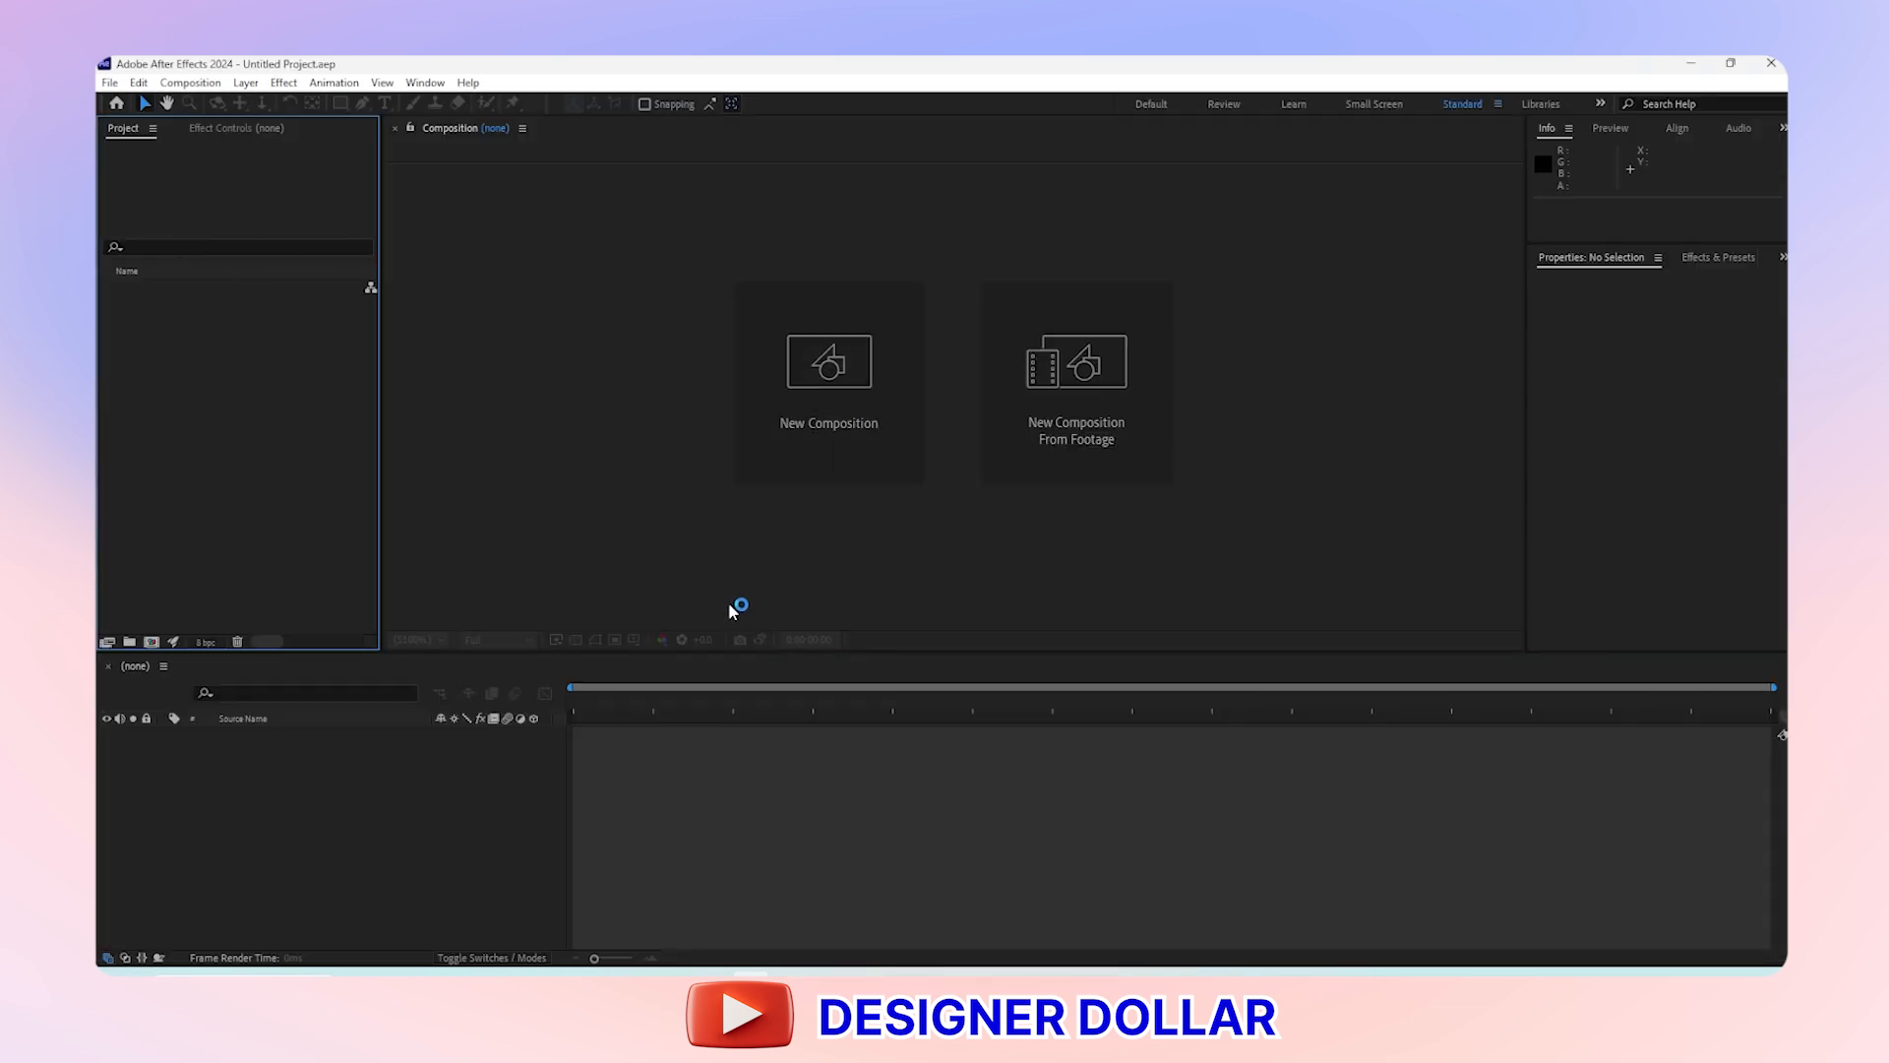
left_click(431, 84)
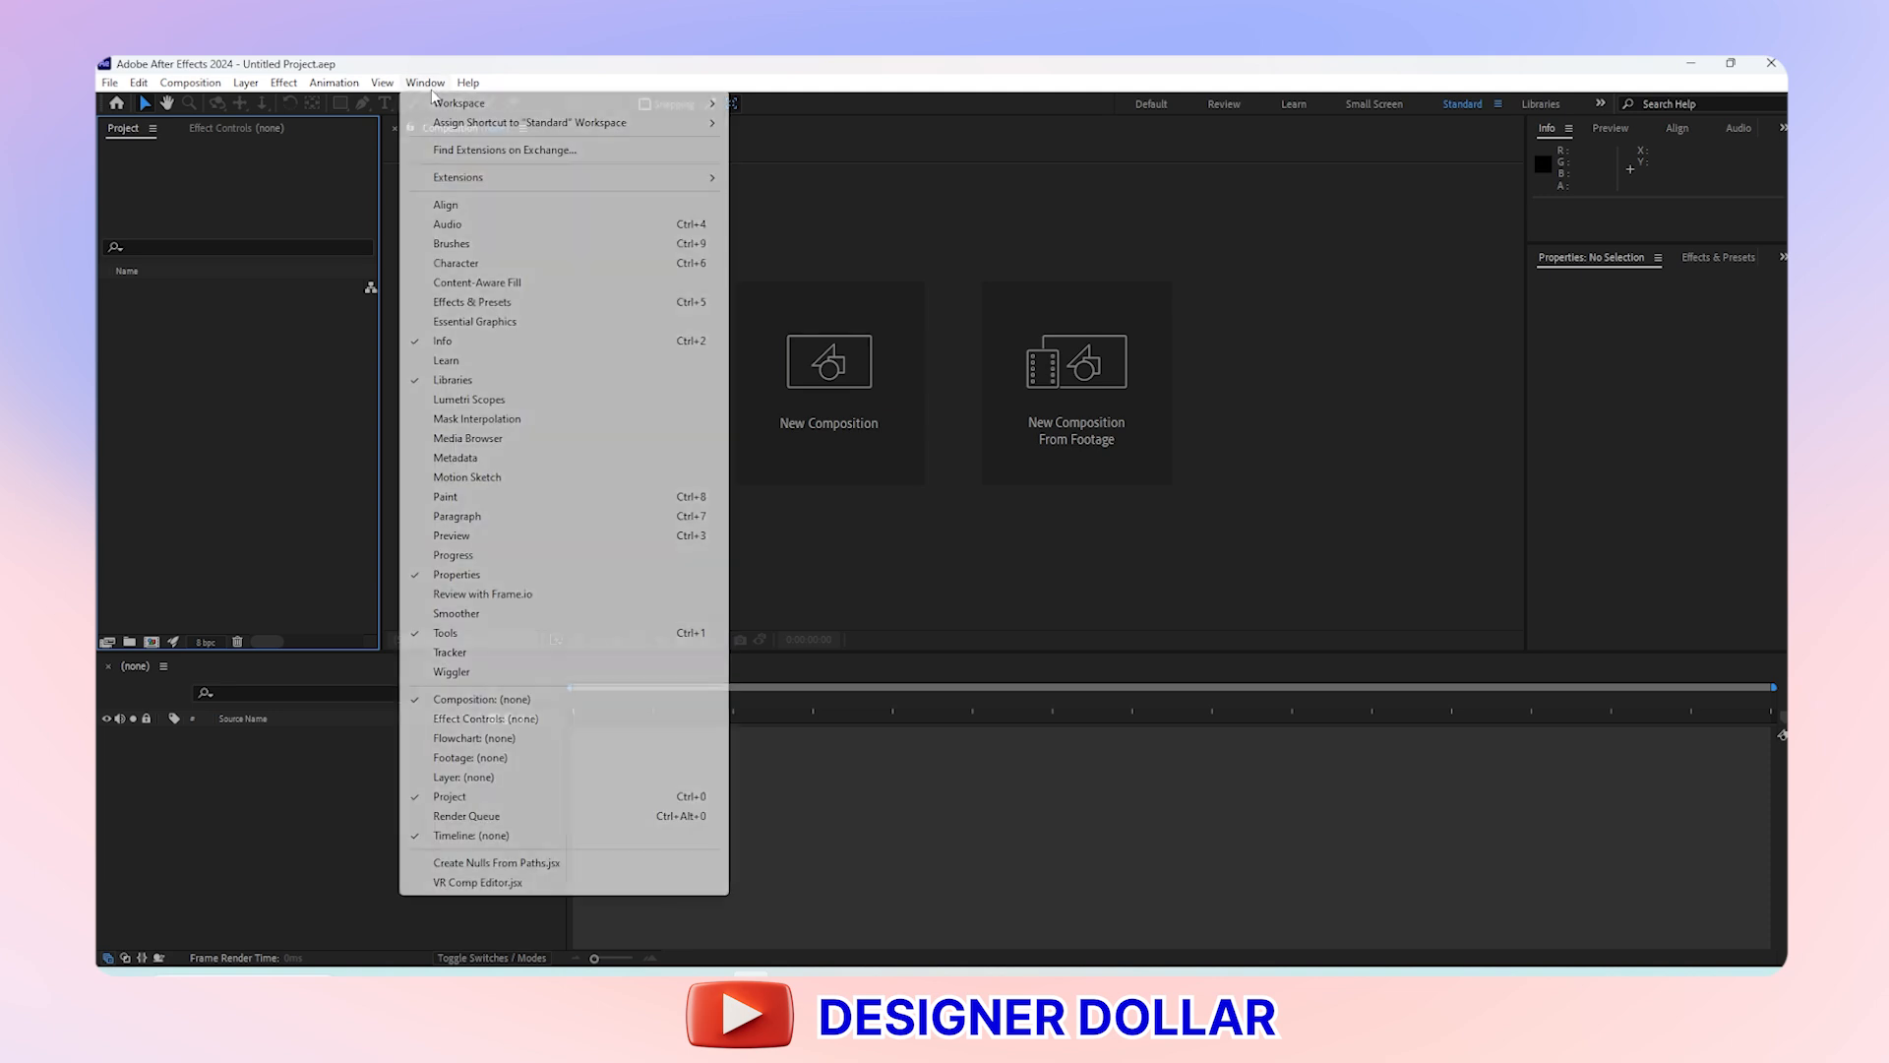
mouse_move(474, 106)
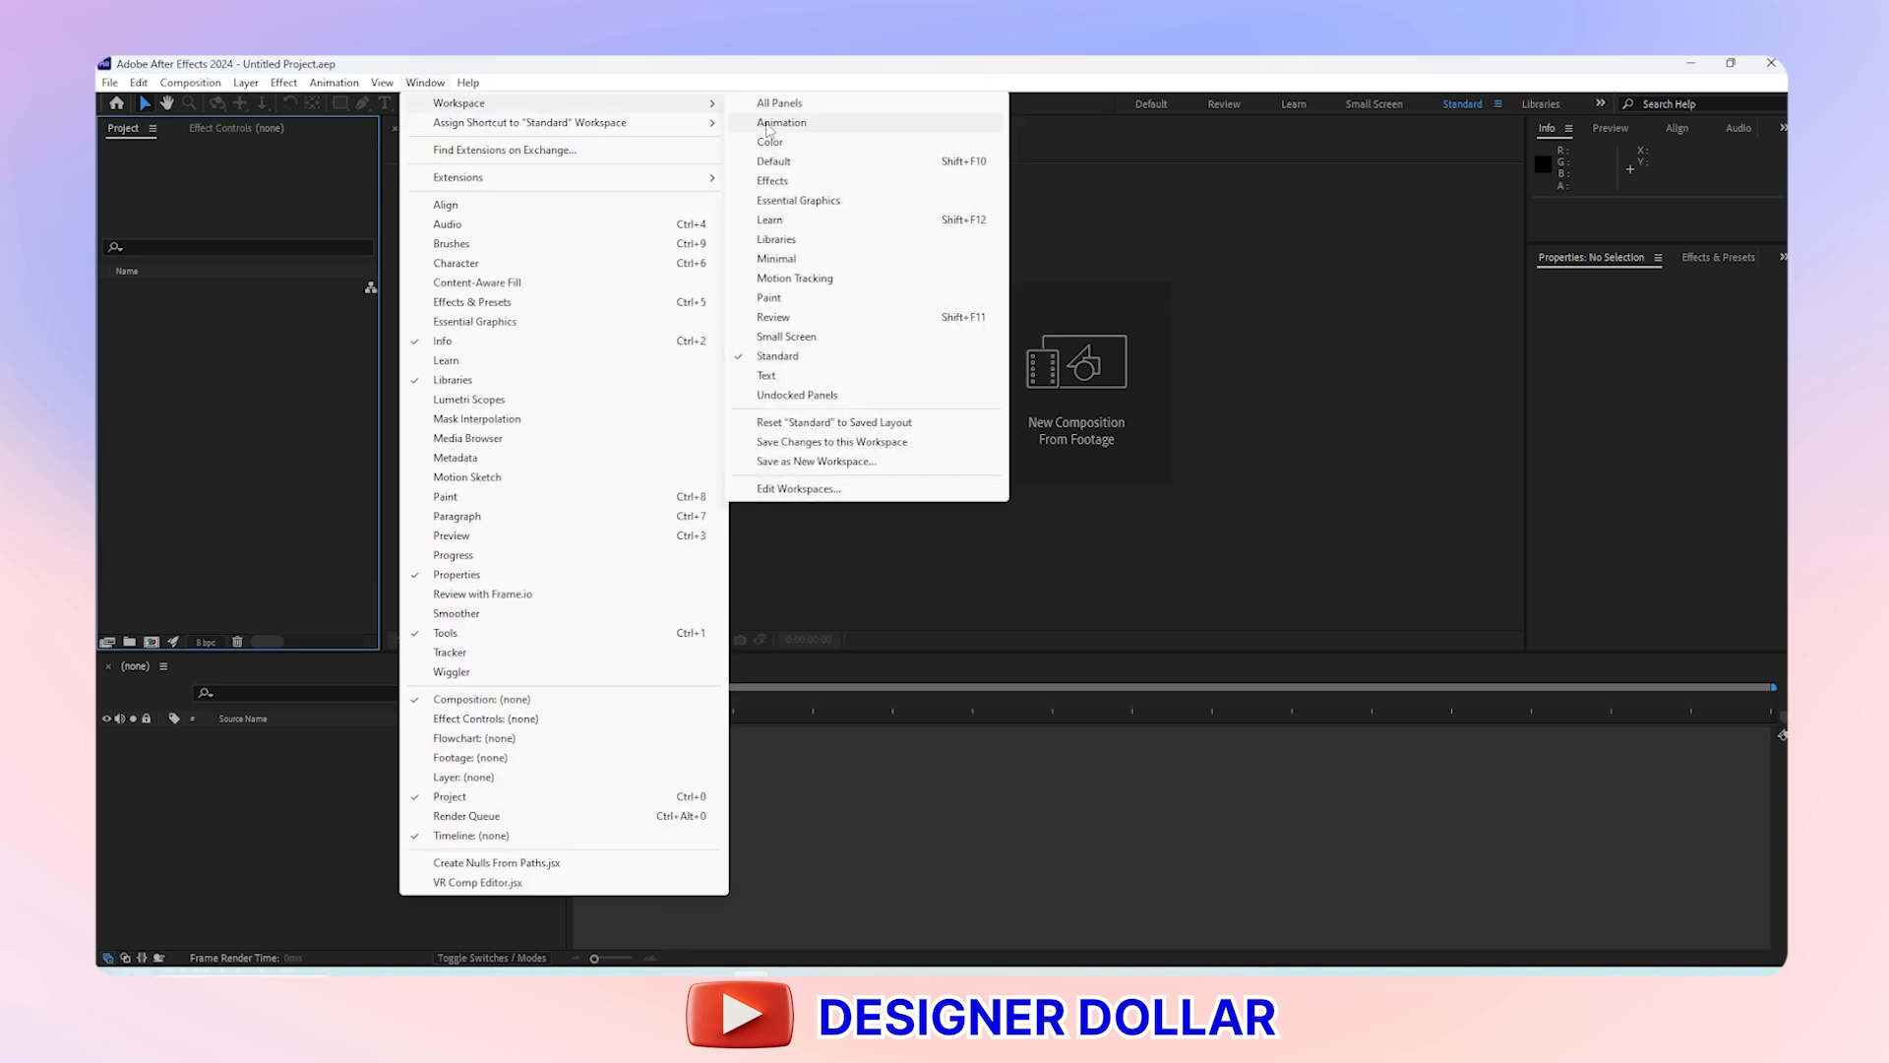
left_click(769, 125)
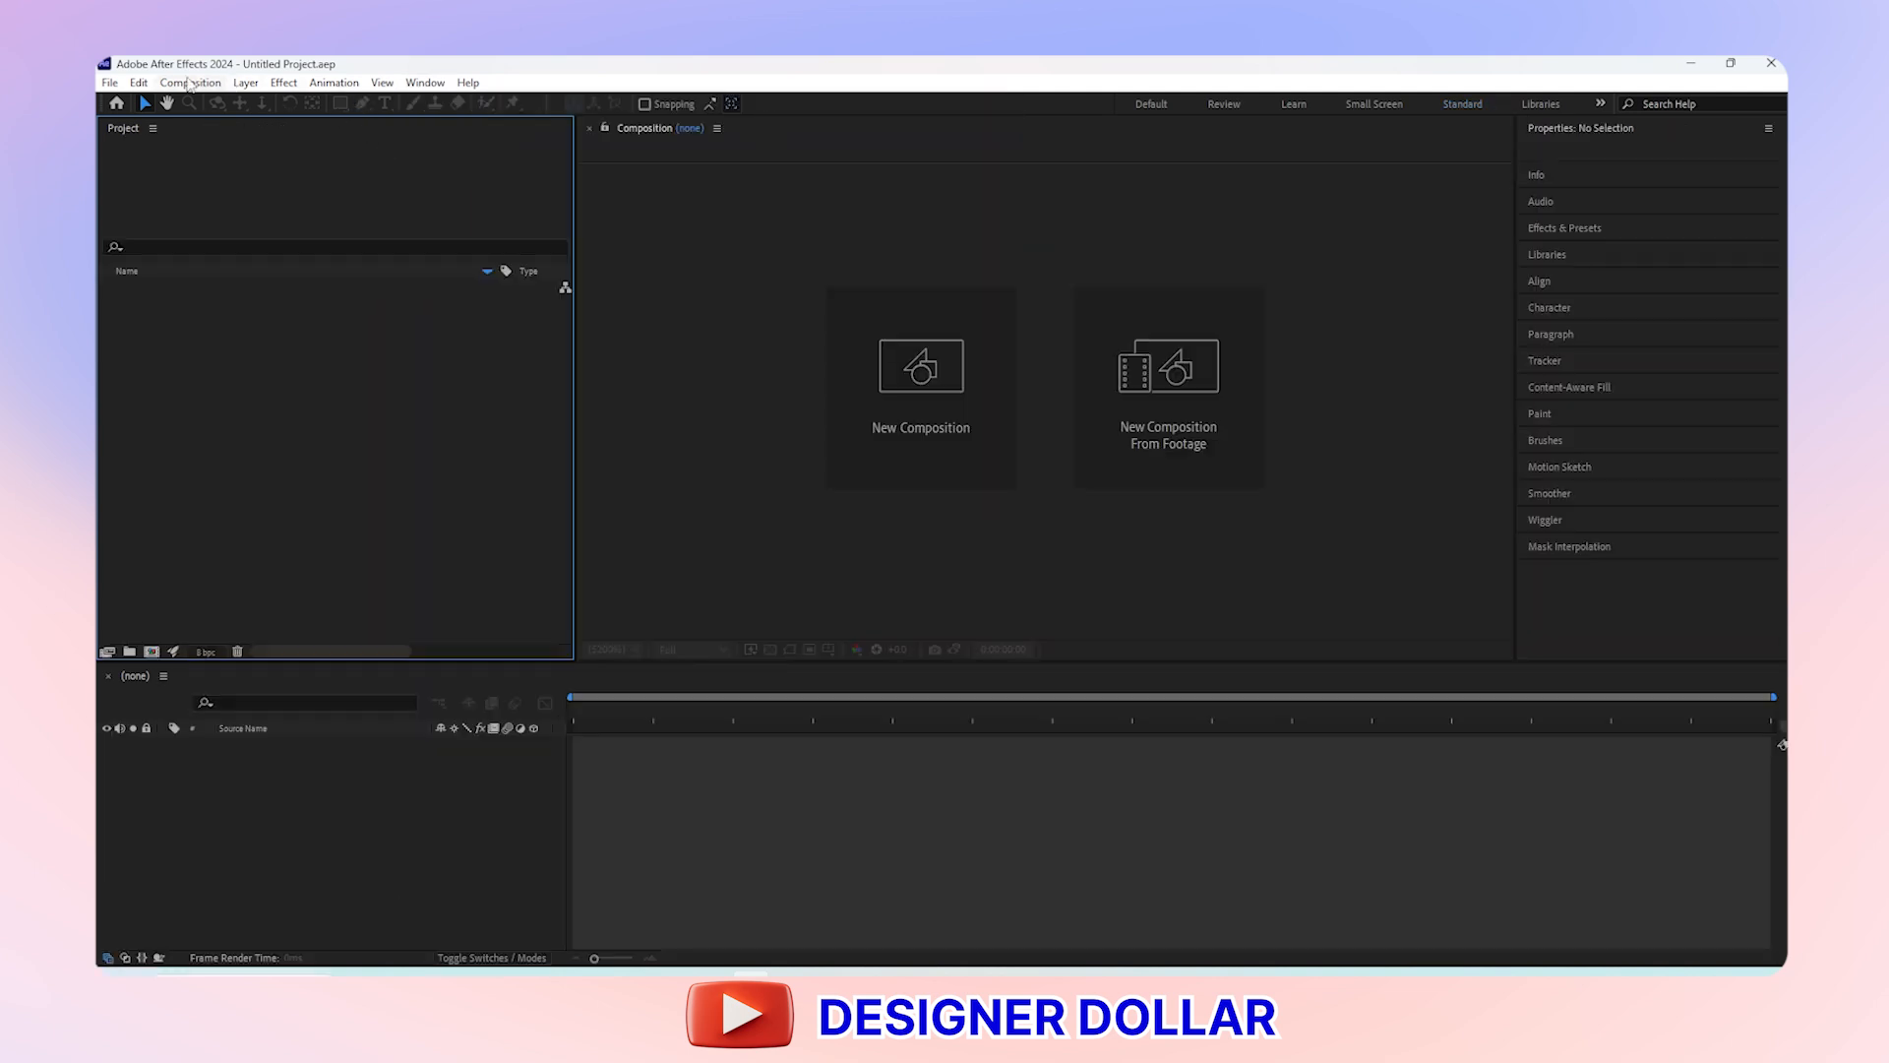
Start a new composition with an unlocked aspect ratio, 1080 px wide and 1080 px high
left_click(110, 83)
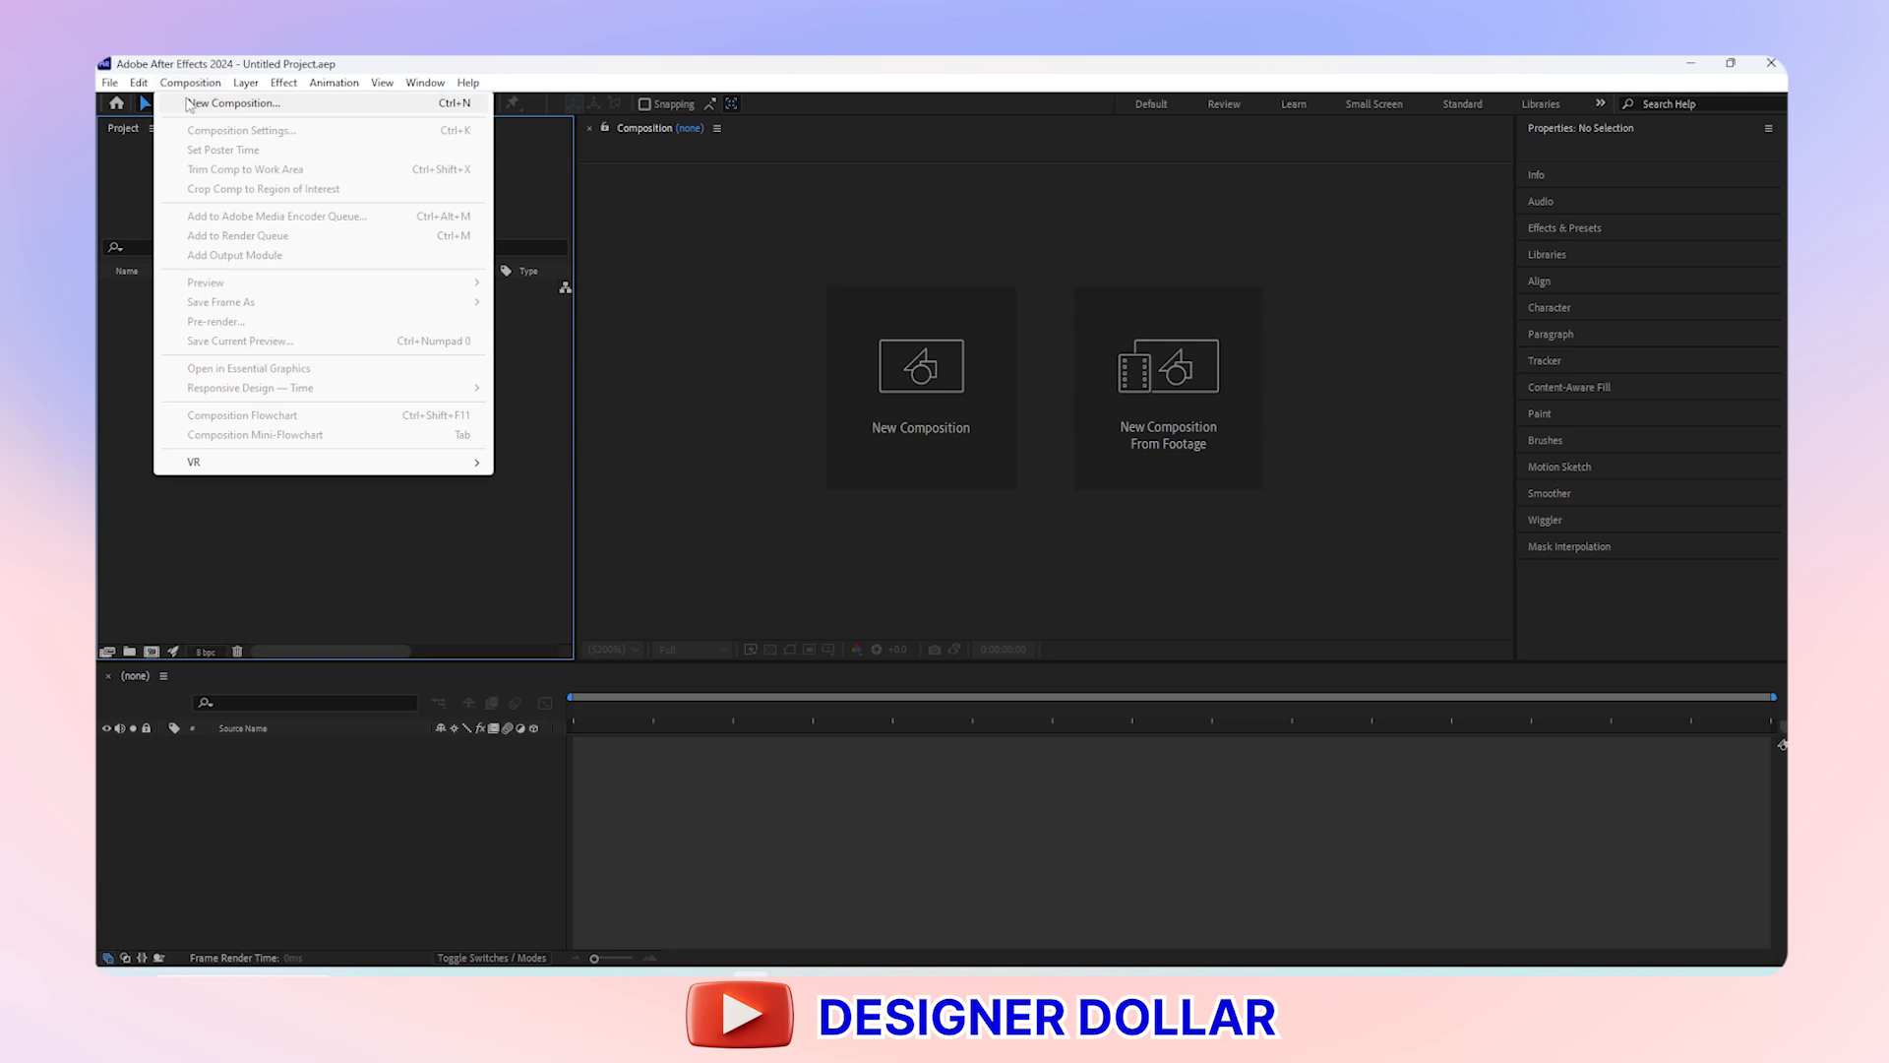
left_click(232, 103)
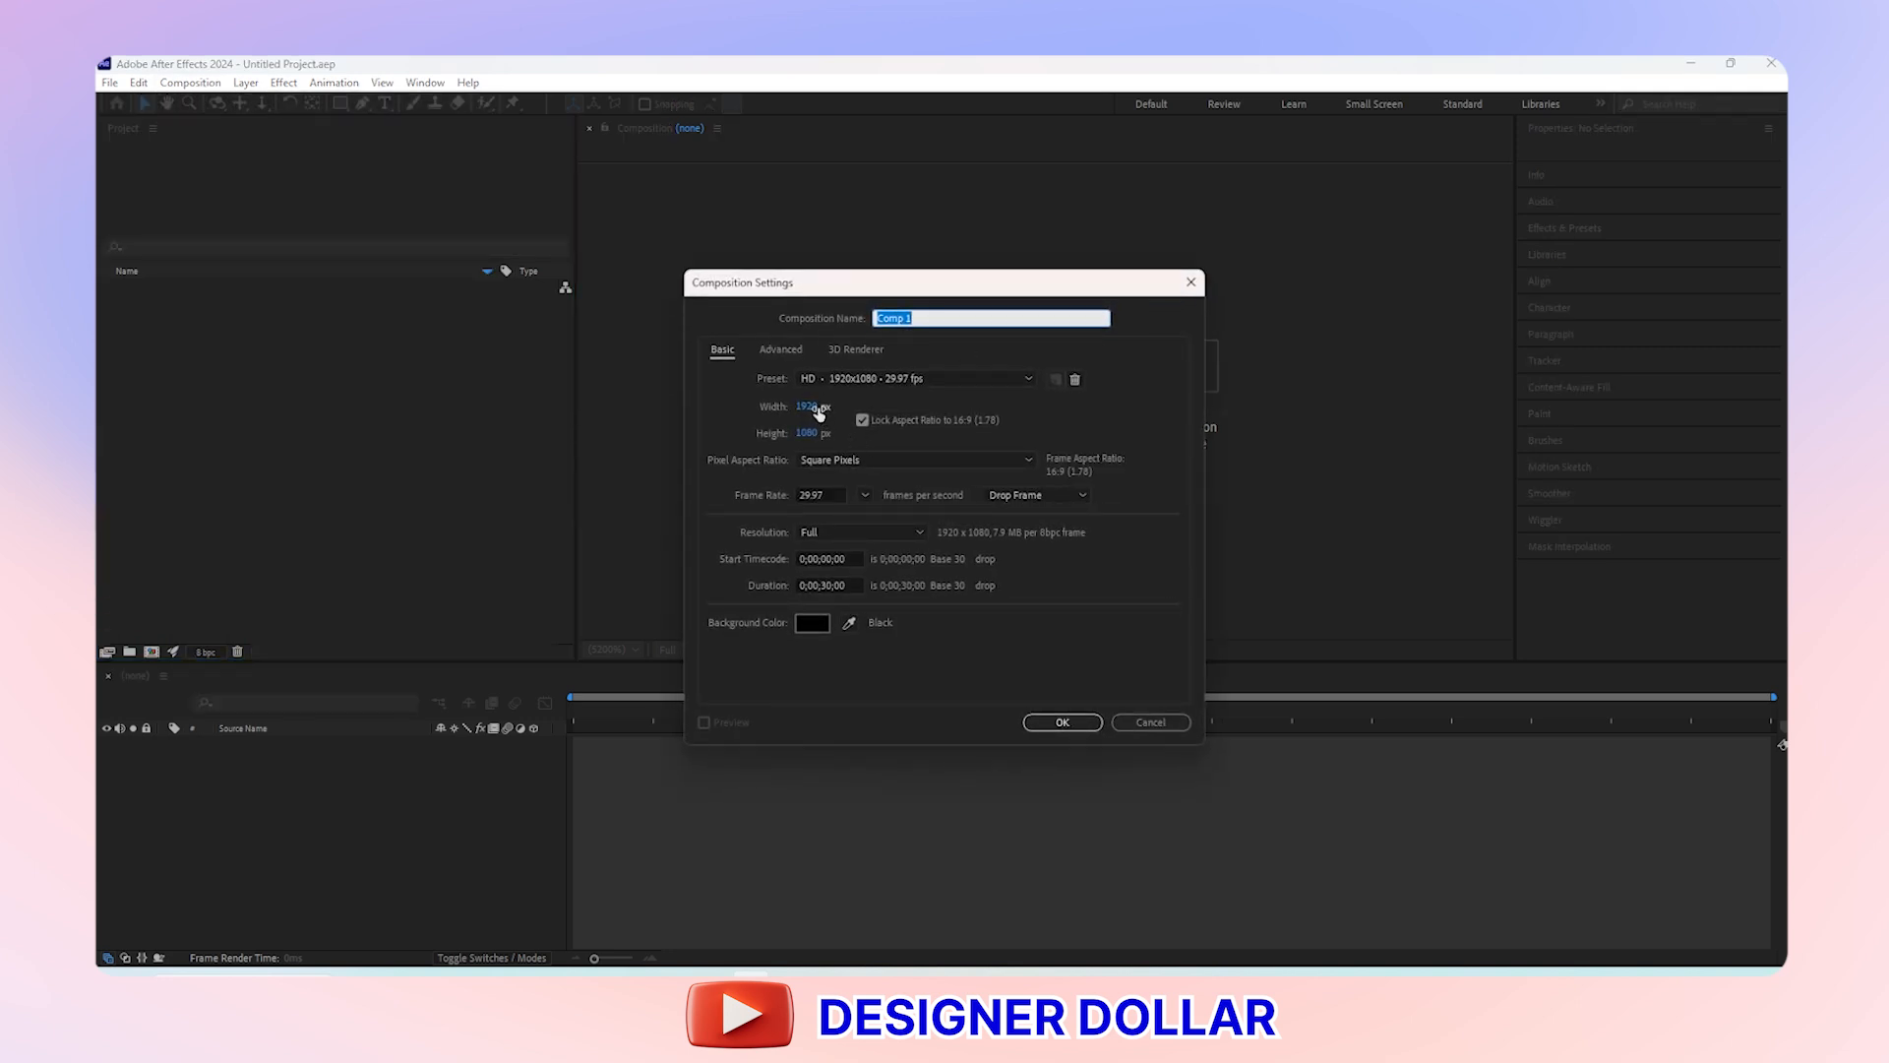
left_click_drag(817, 411, 809, 415)
left_click(808, 411)
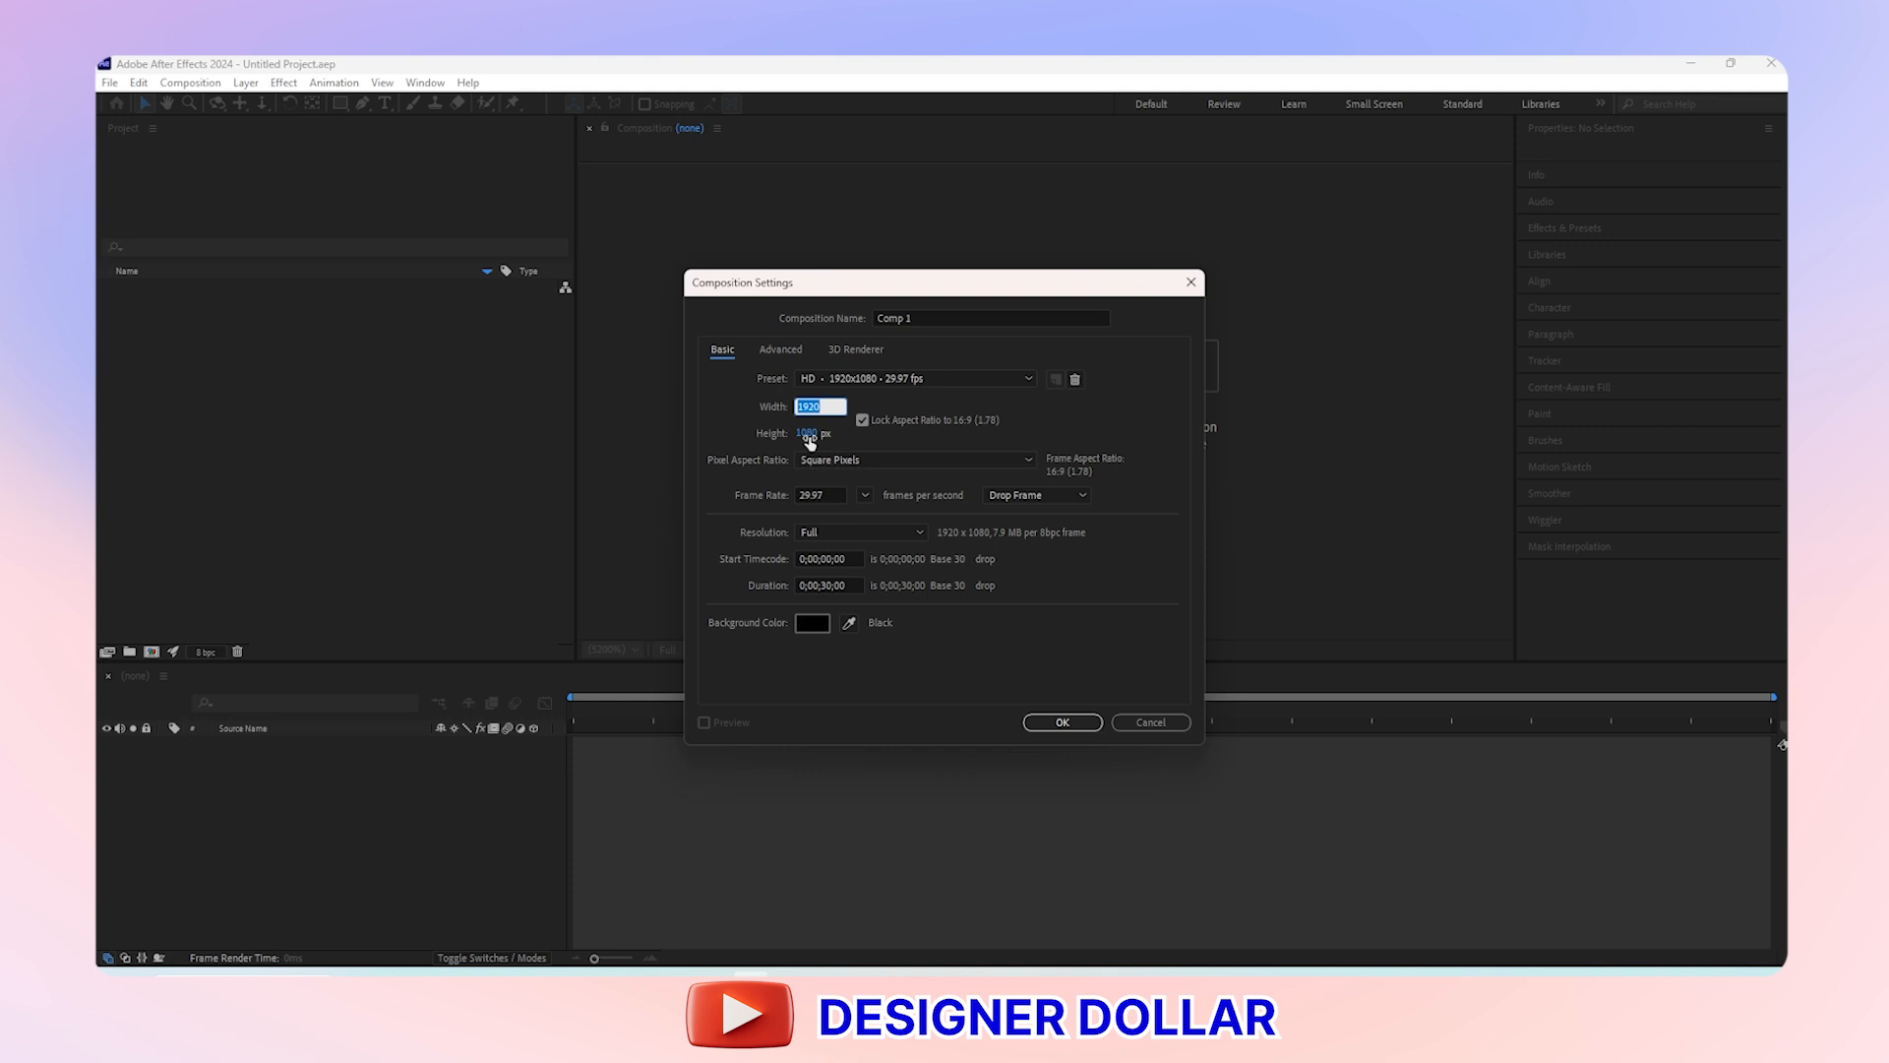
type("1080")
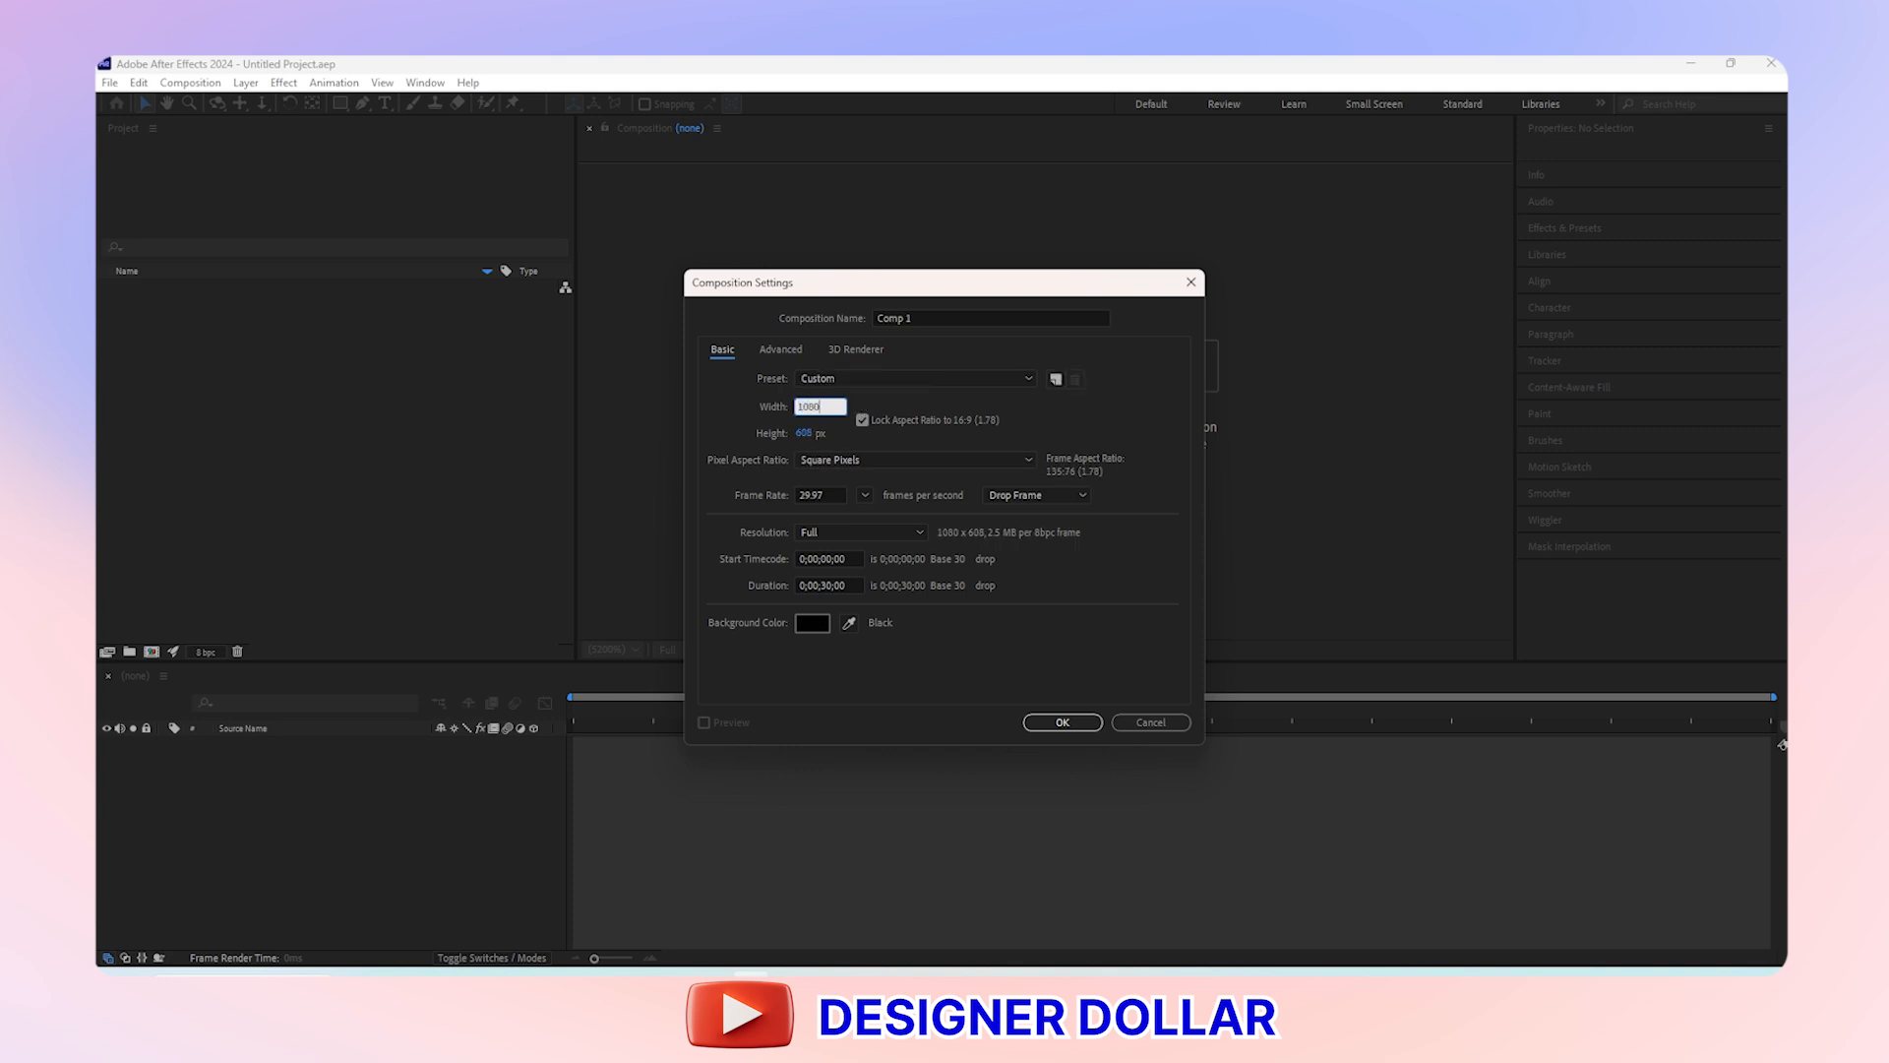
left_click(862, 420)
left_click(804, 434)
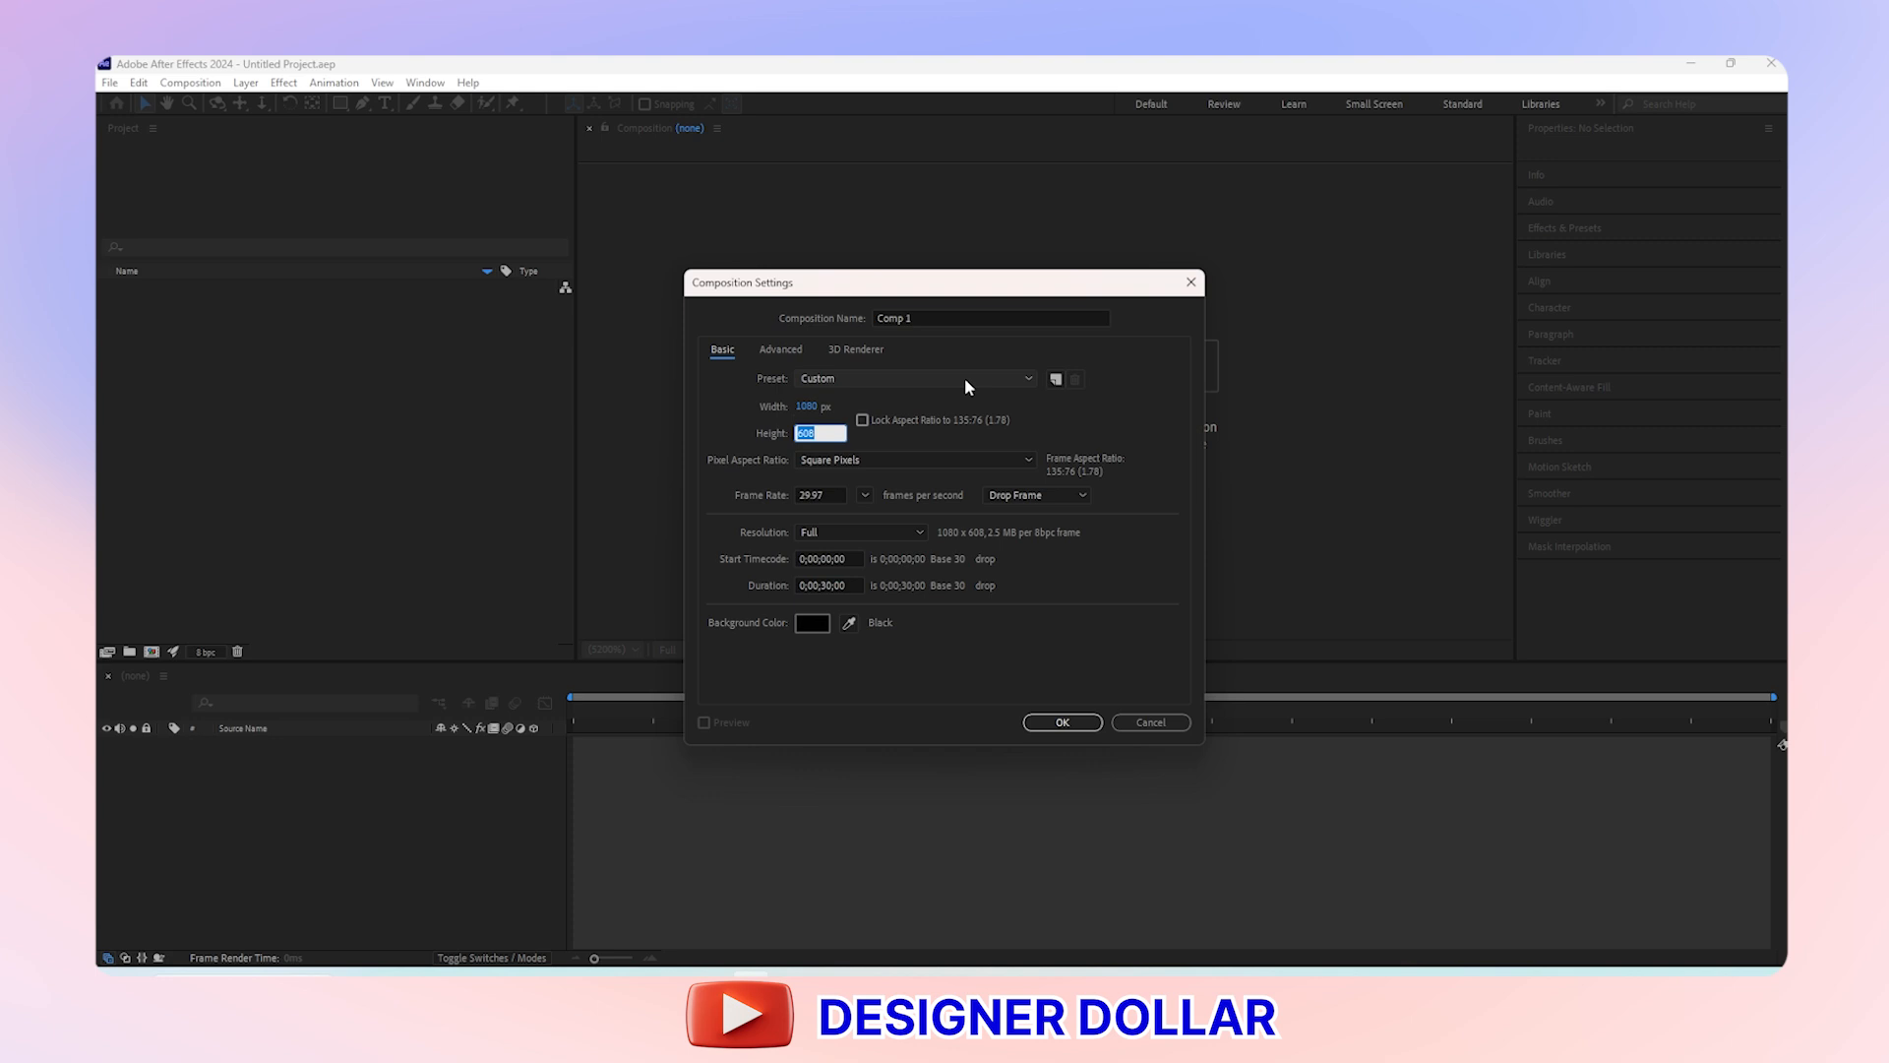
type("1080")
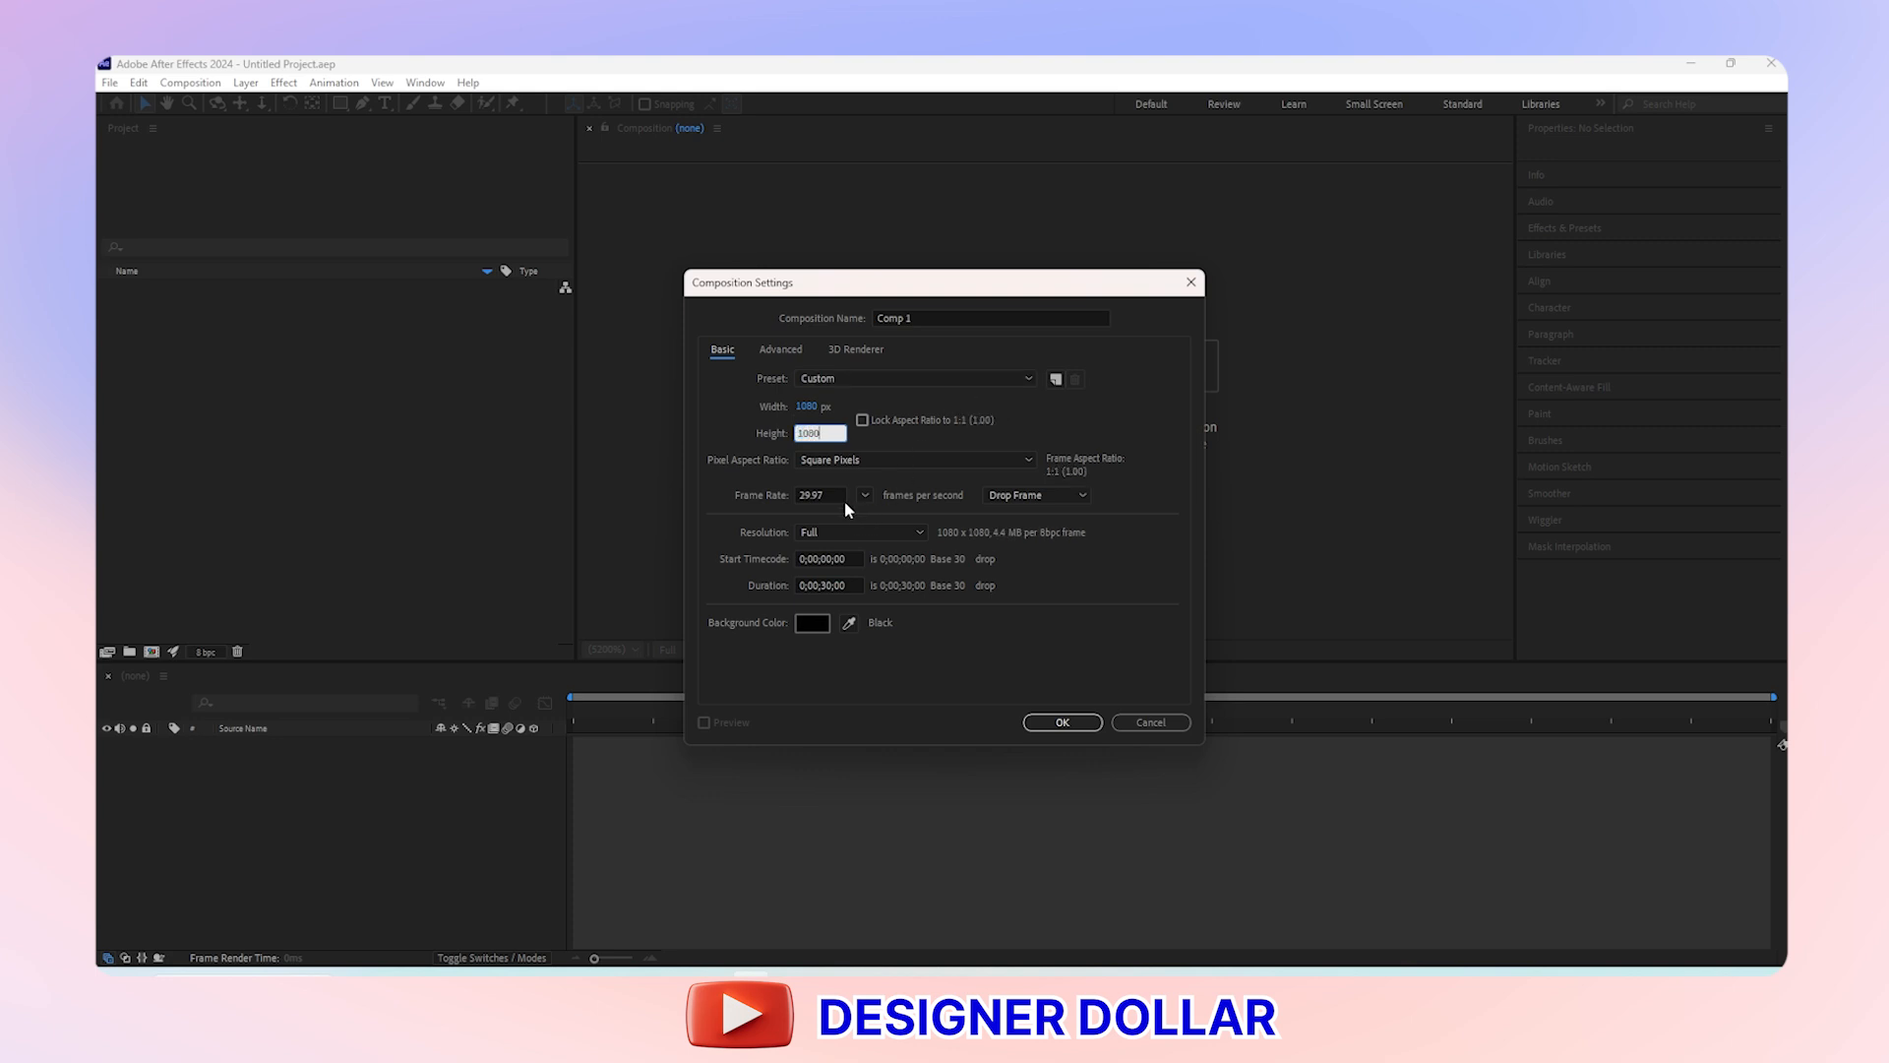
Set the composition's frame rate to 30 fps and its duration to 10 seconds, and create it
left_click(825, 496)
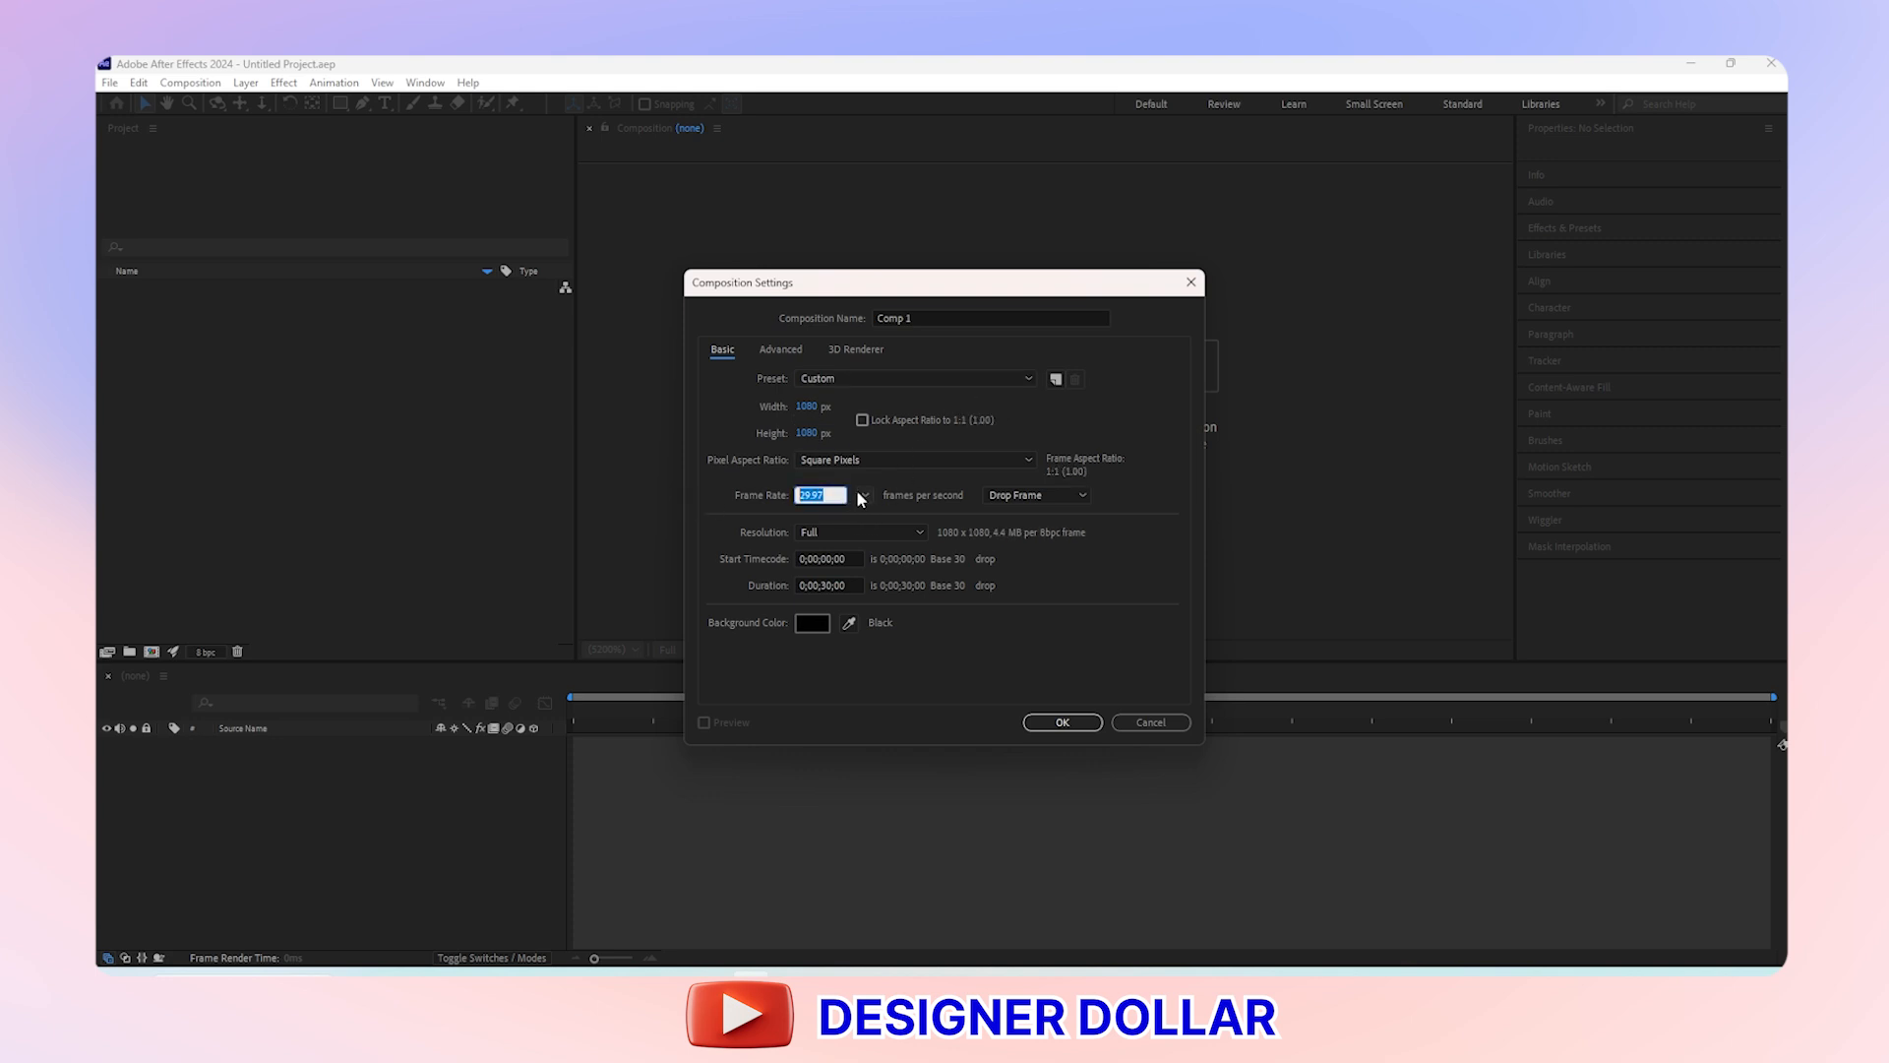
left_click(863, 496)
left_click(896, 649)
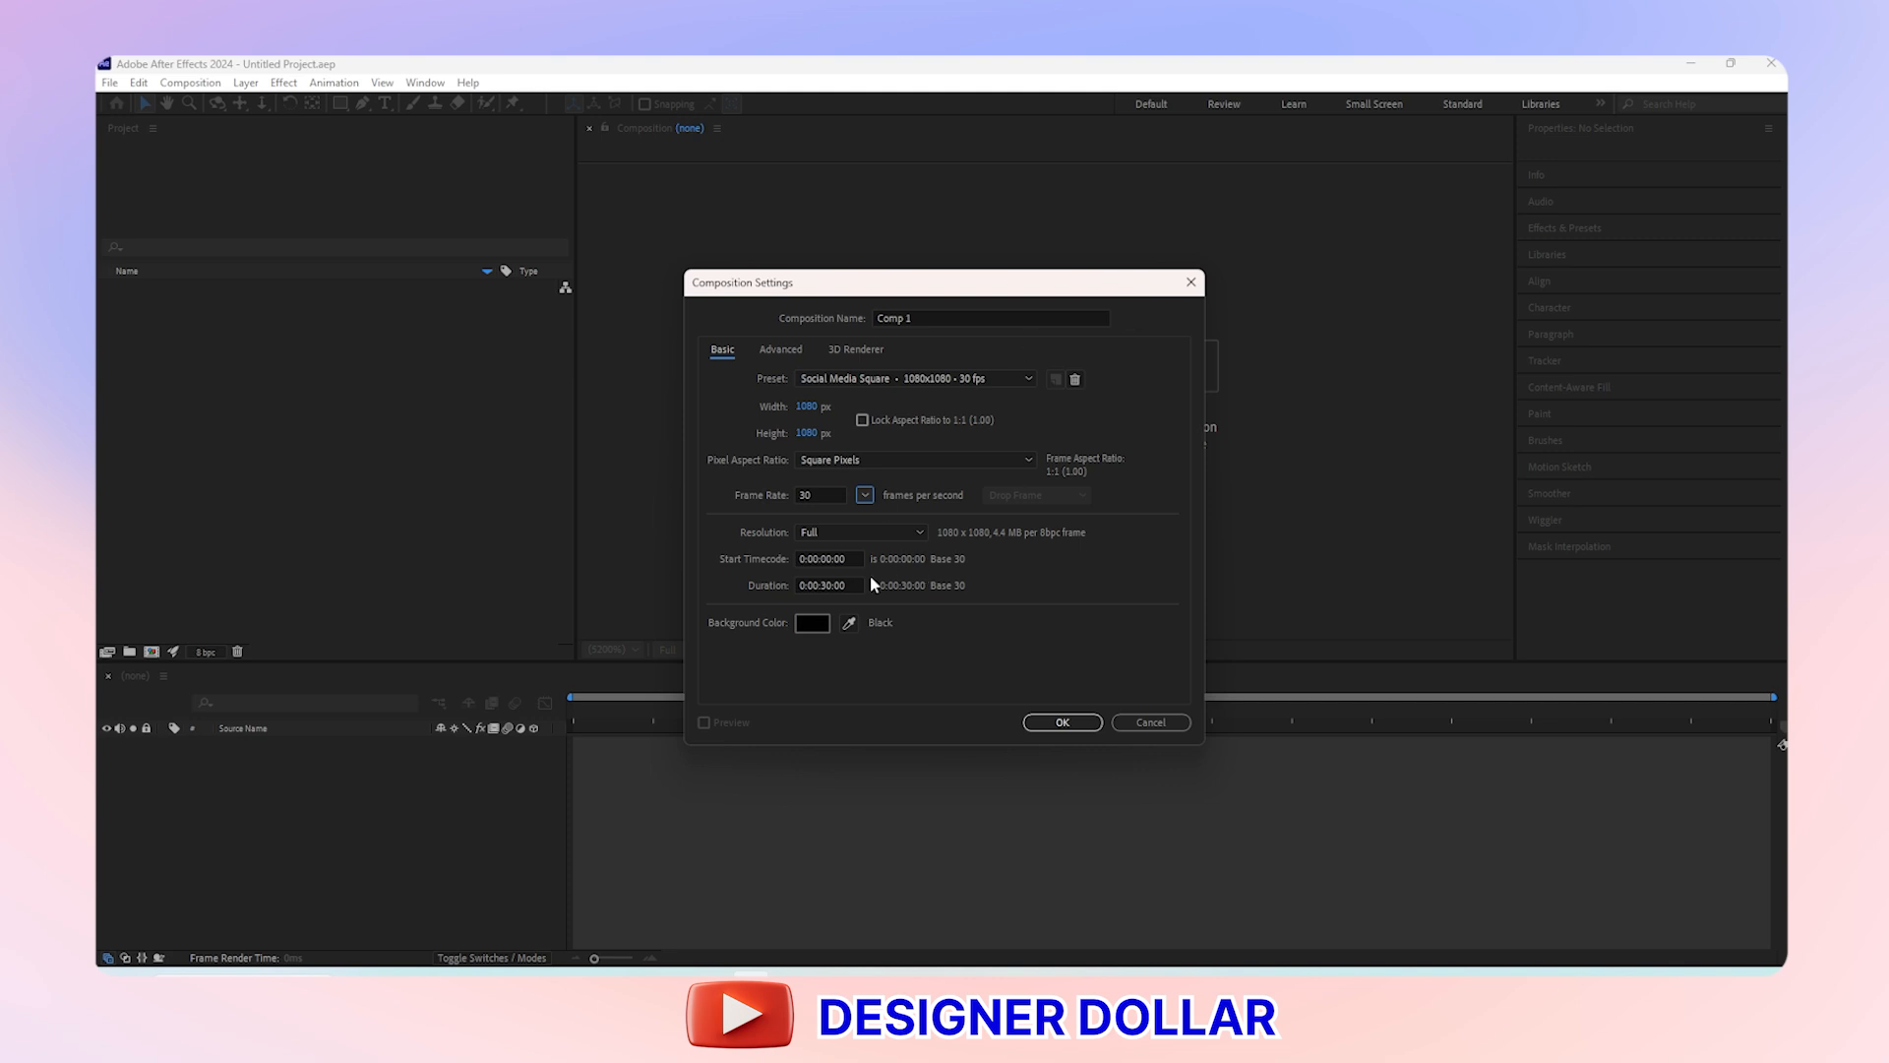
left_click(826, 584)
left_click(1062, 722)
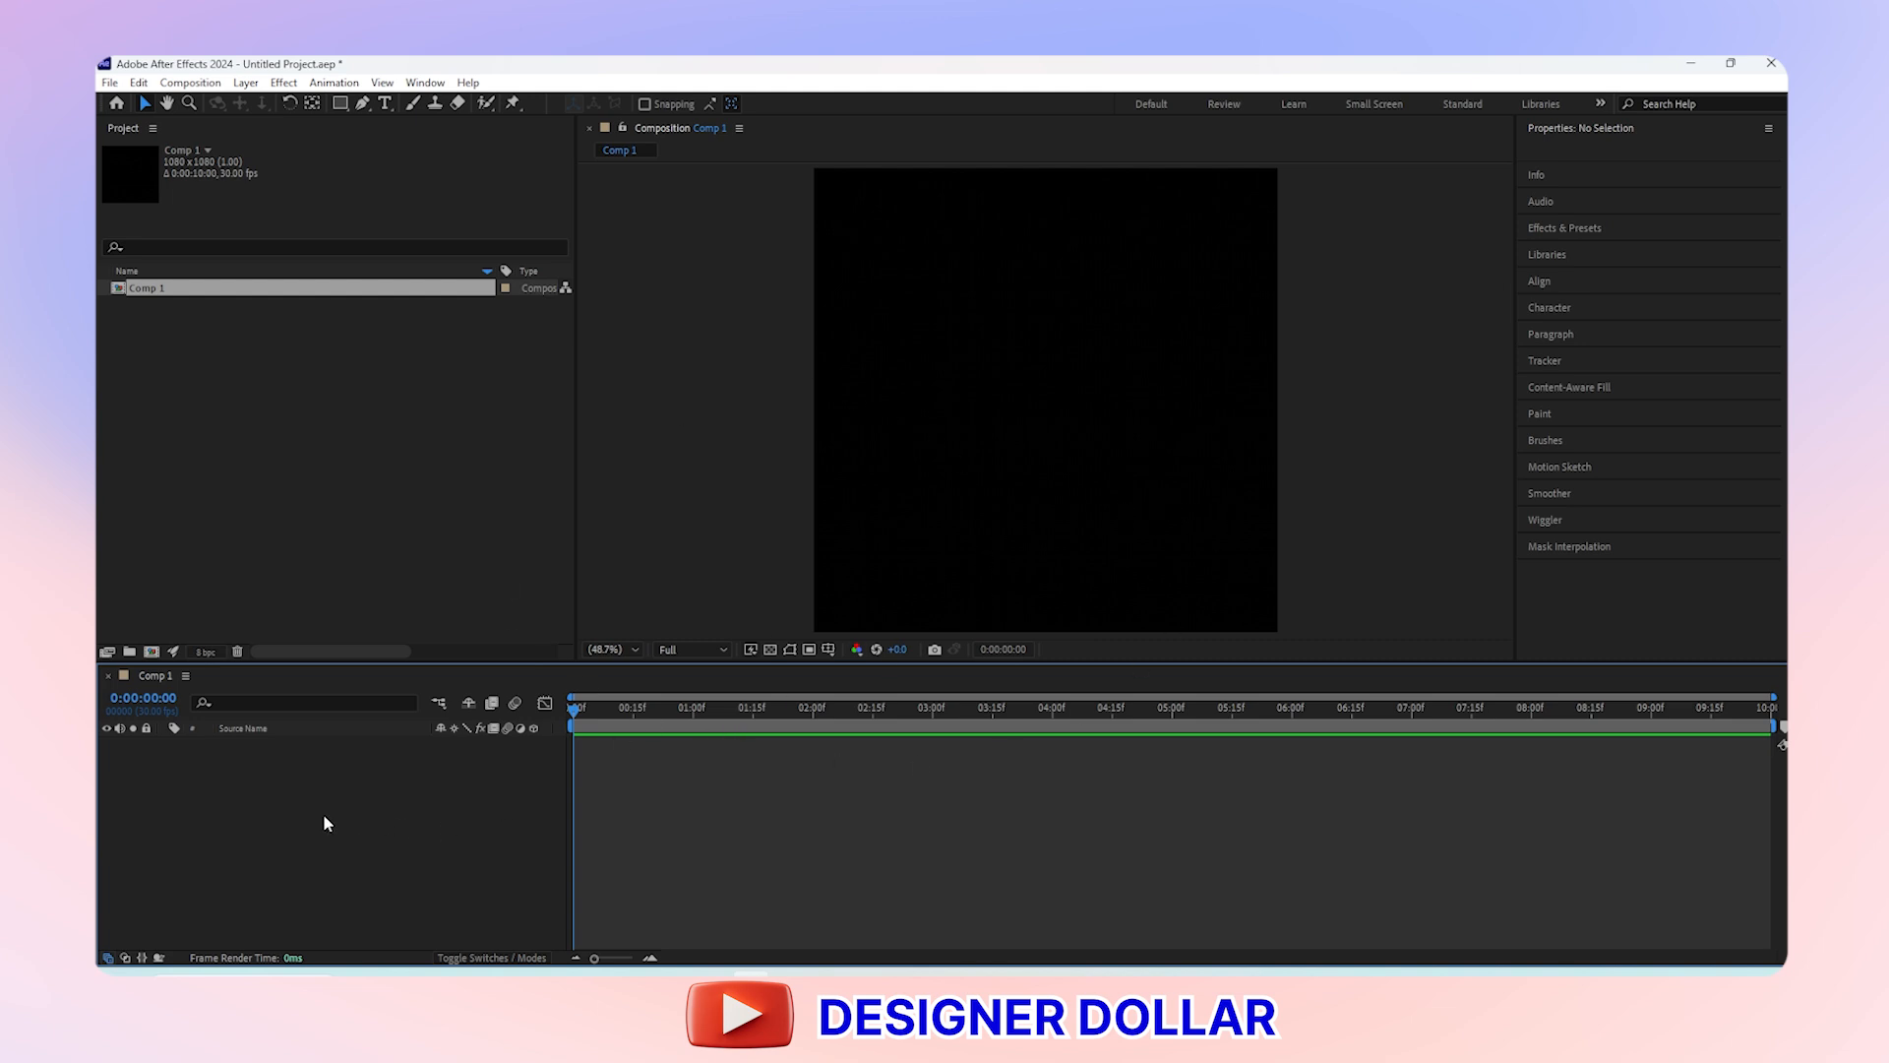
Add a 1080 x 1080 px solid layer in white (FFFFFF) to the composition
right_click(275, 815)
mouse_move(370, 595)
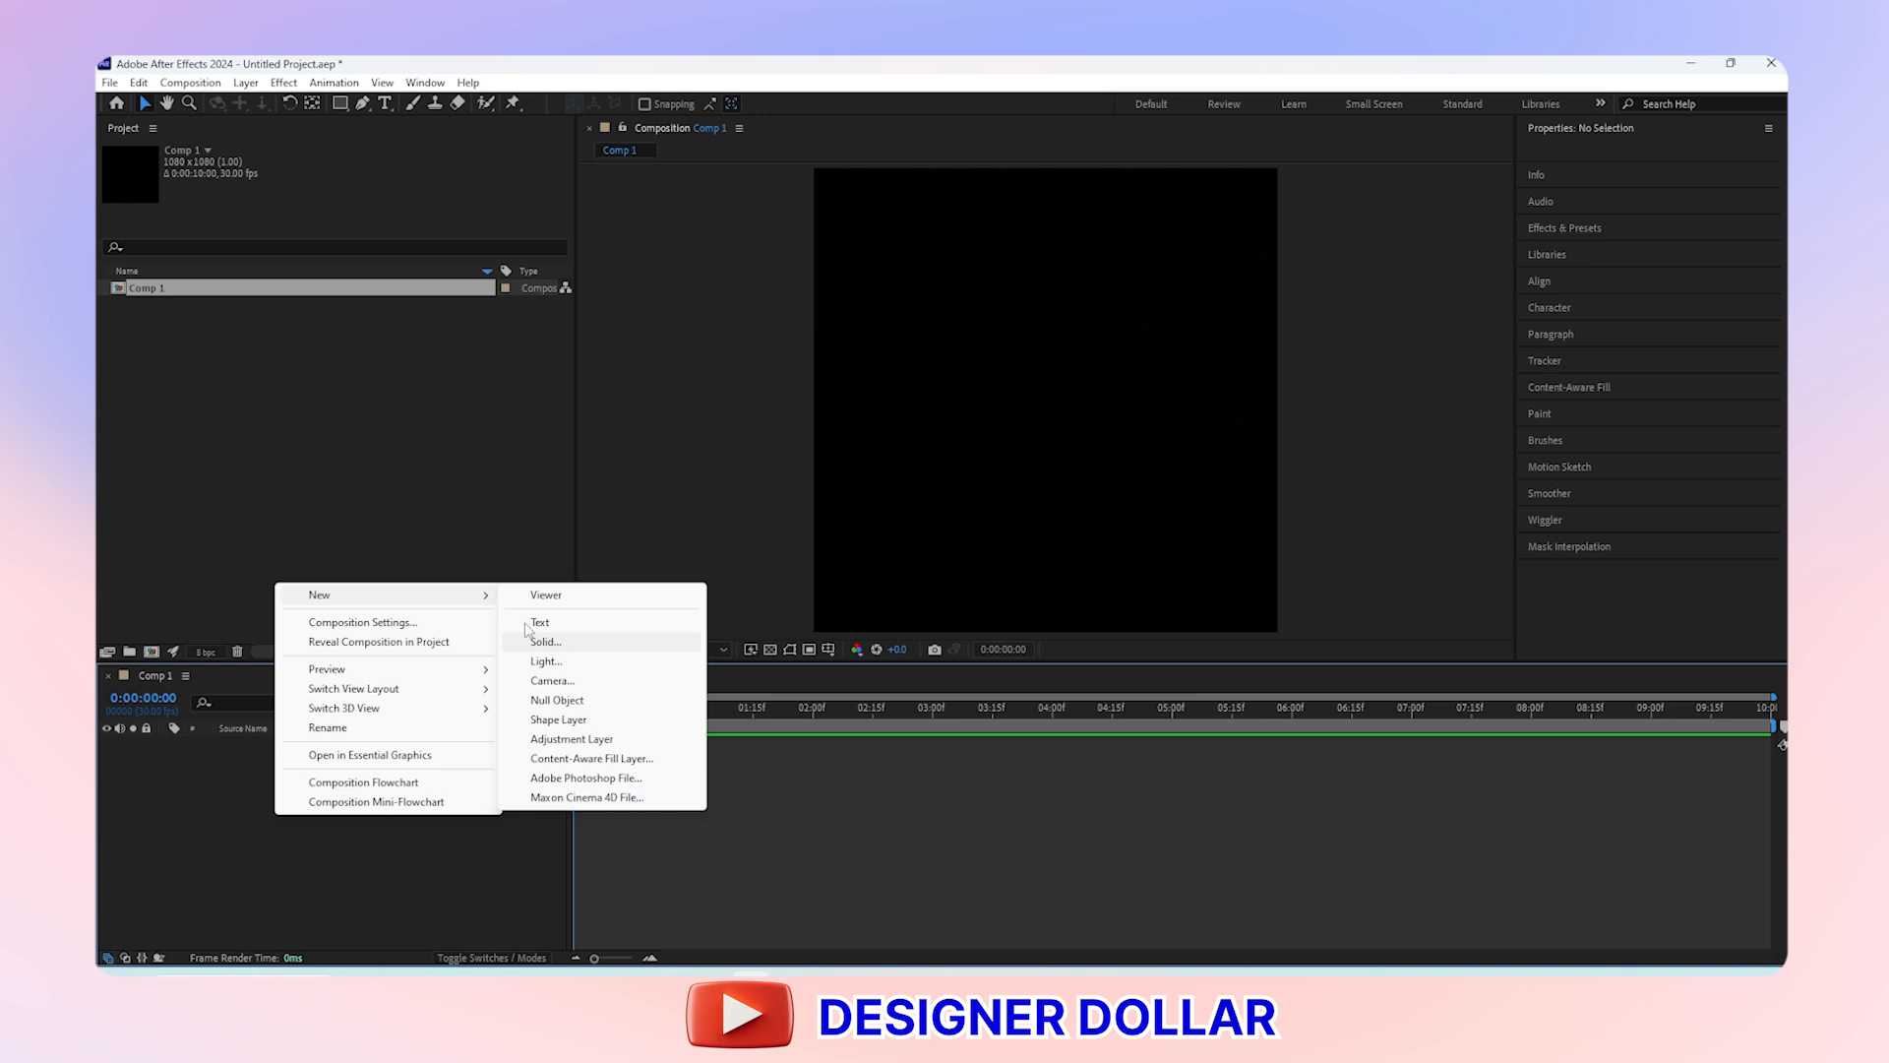
left_click(556, 643)
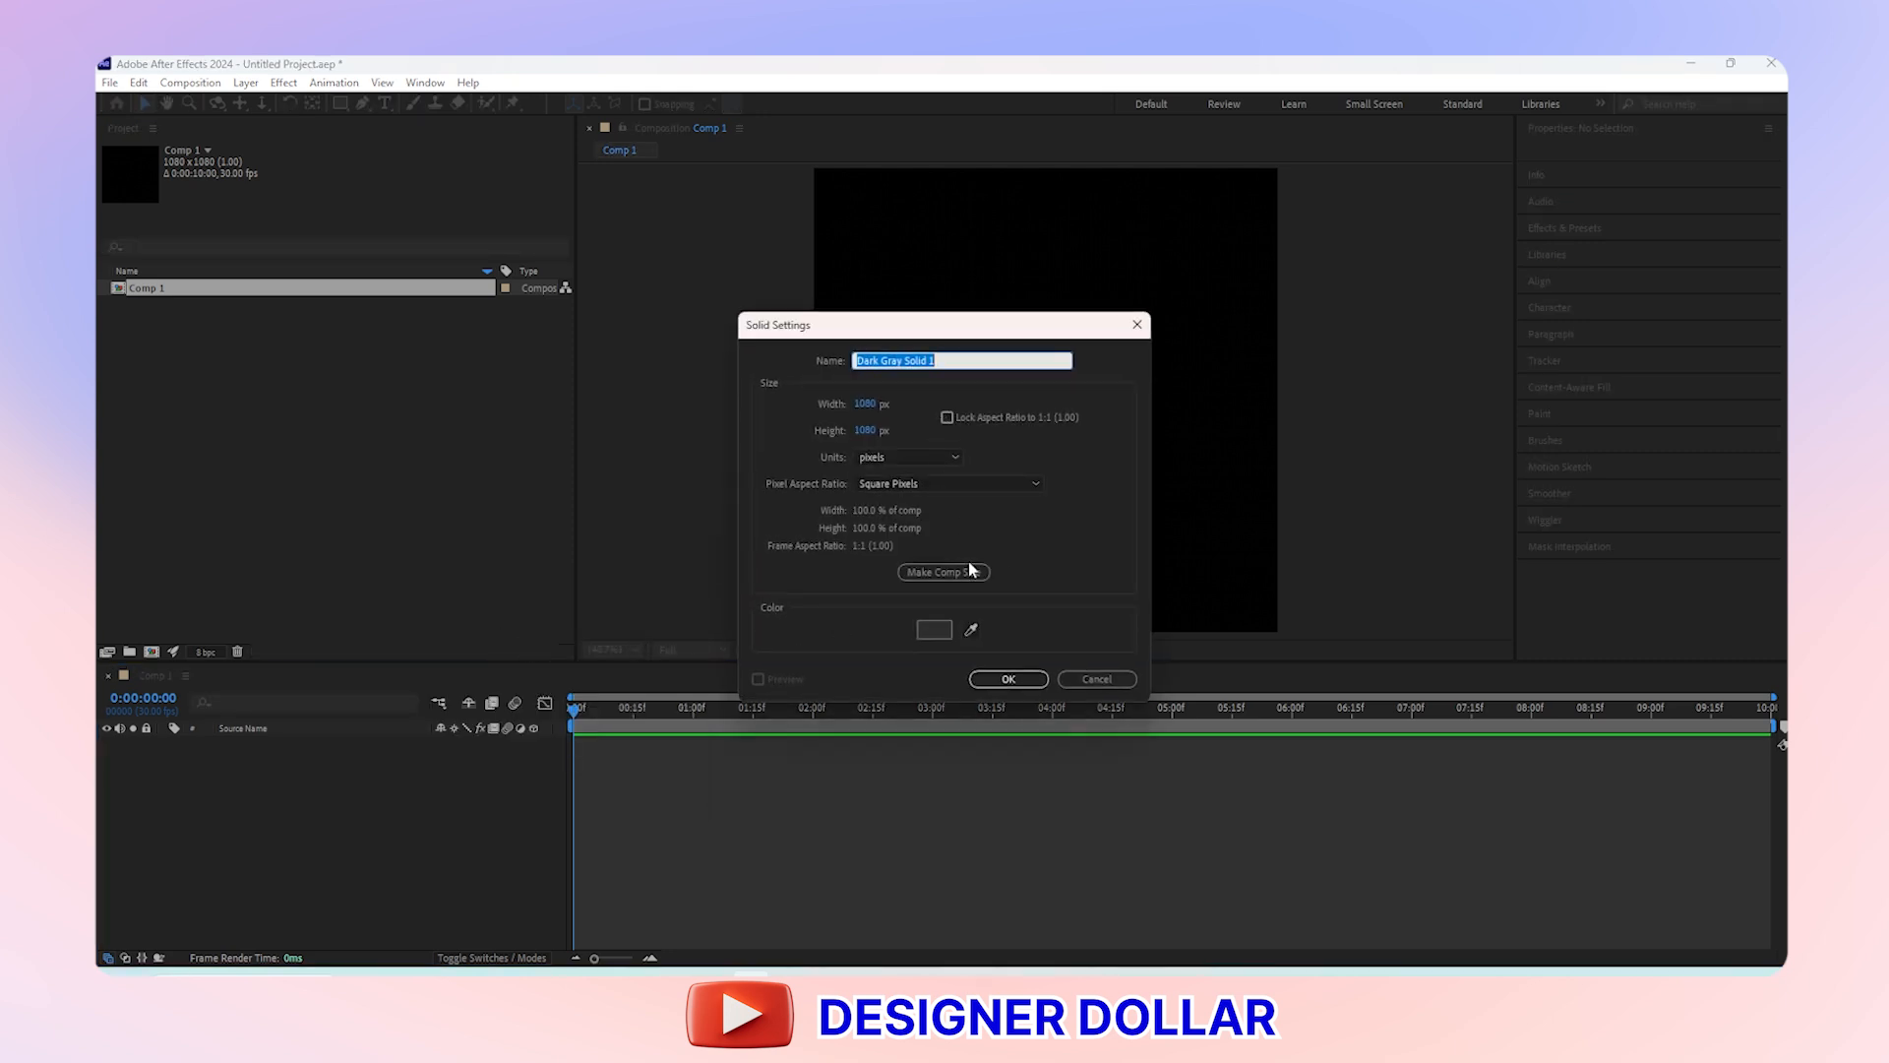
left_click(942, 634)
left_click_drag(854, 486, 484, 360)
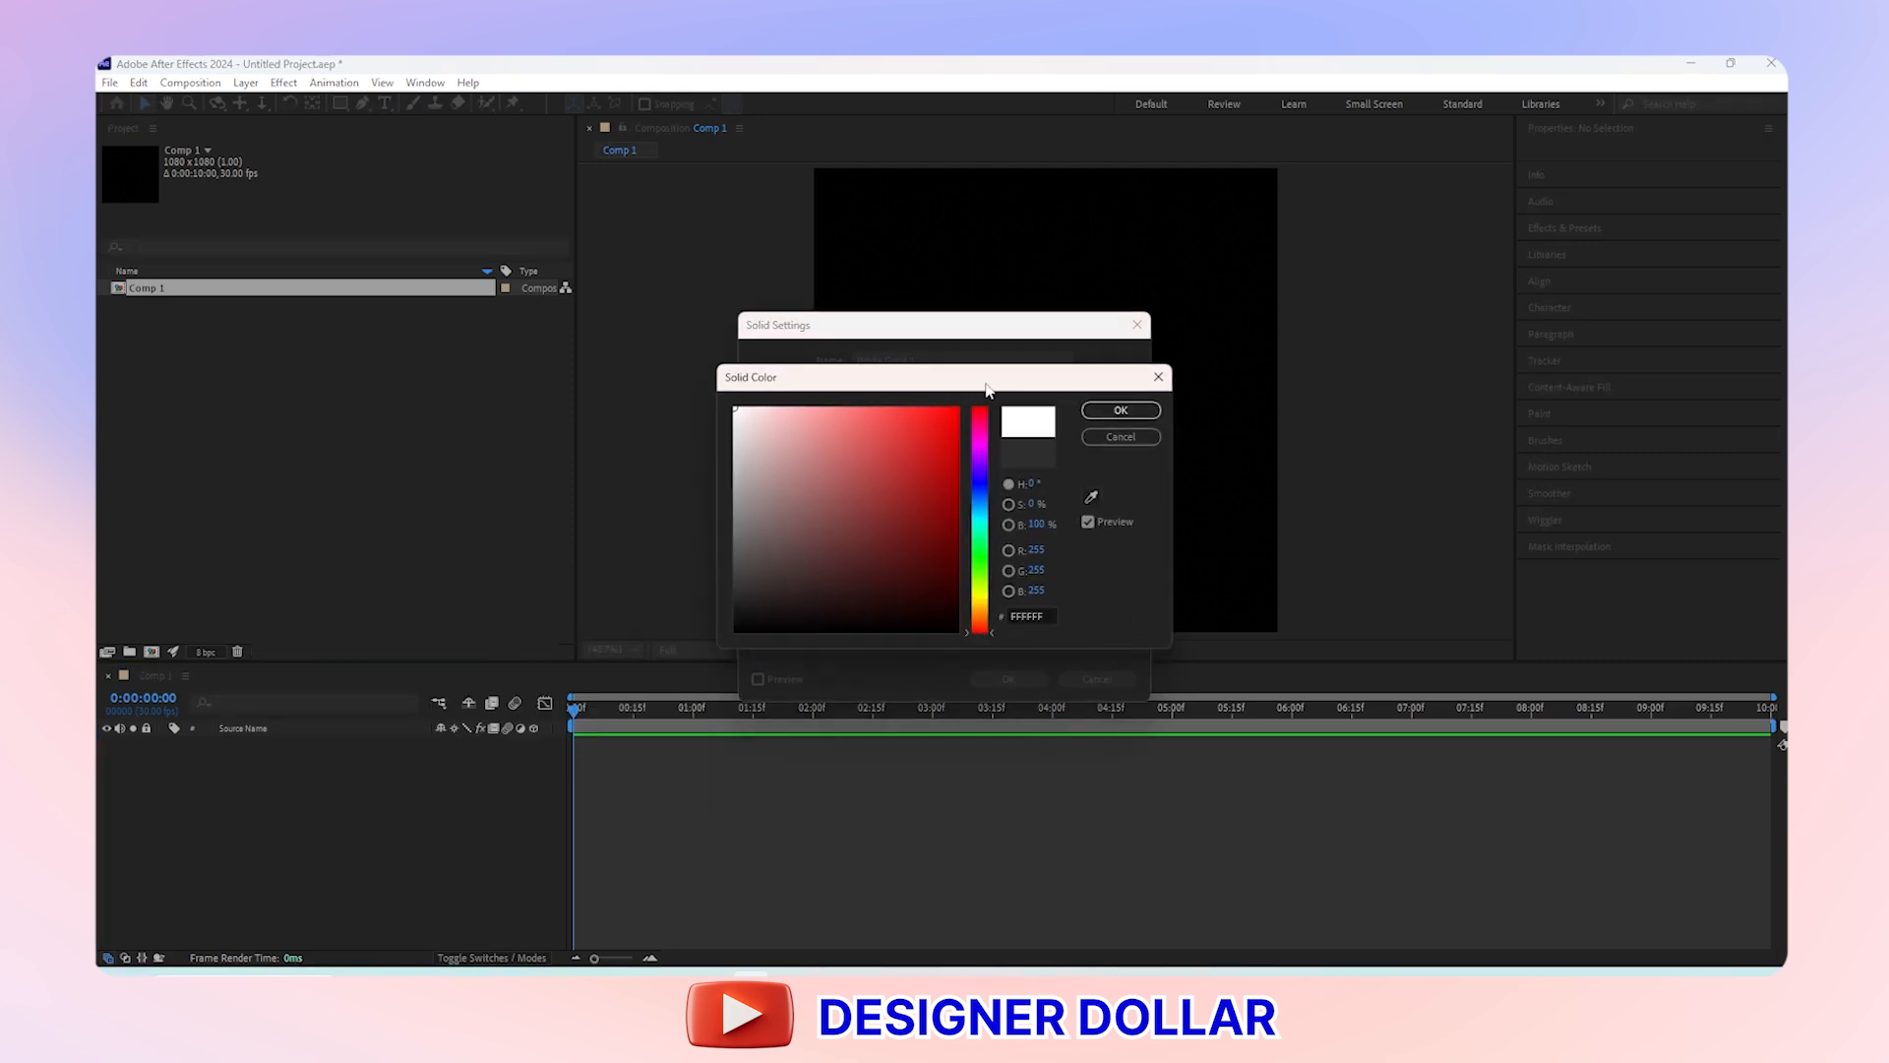
left_click(1120, 409)
left_click(1004, 676)
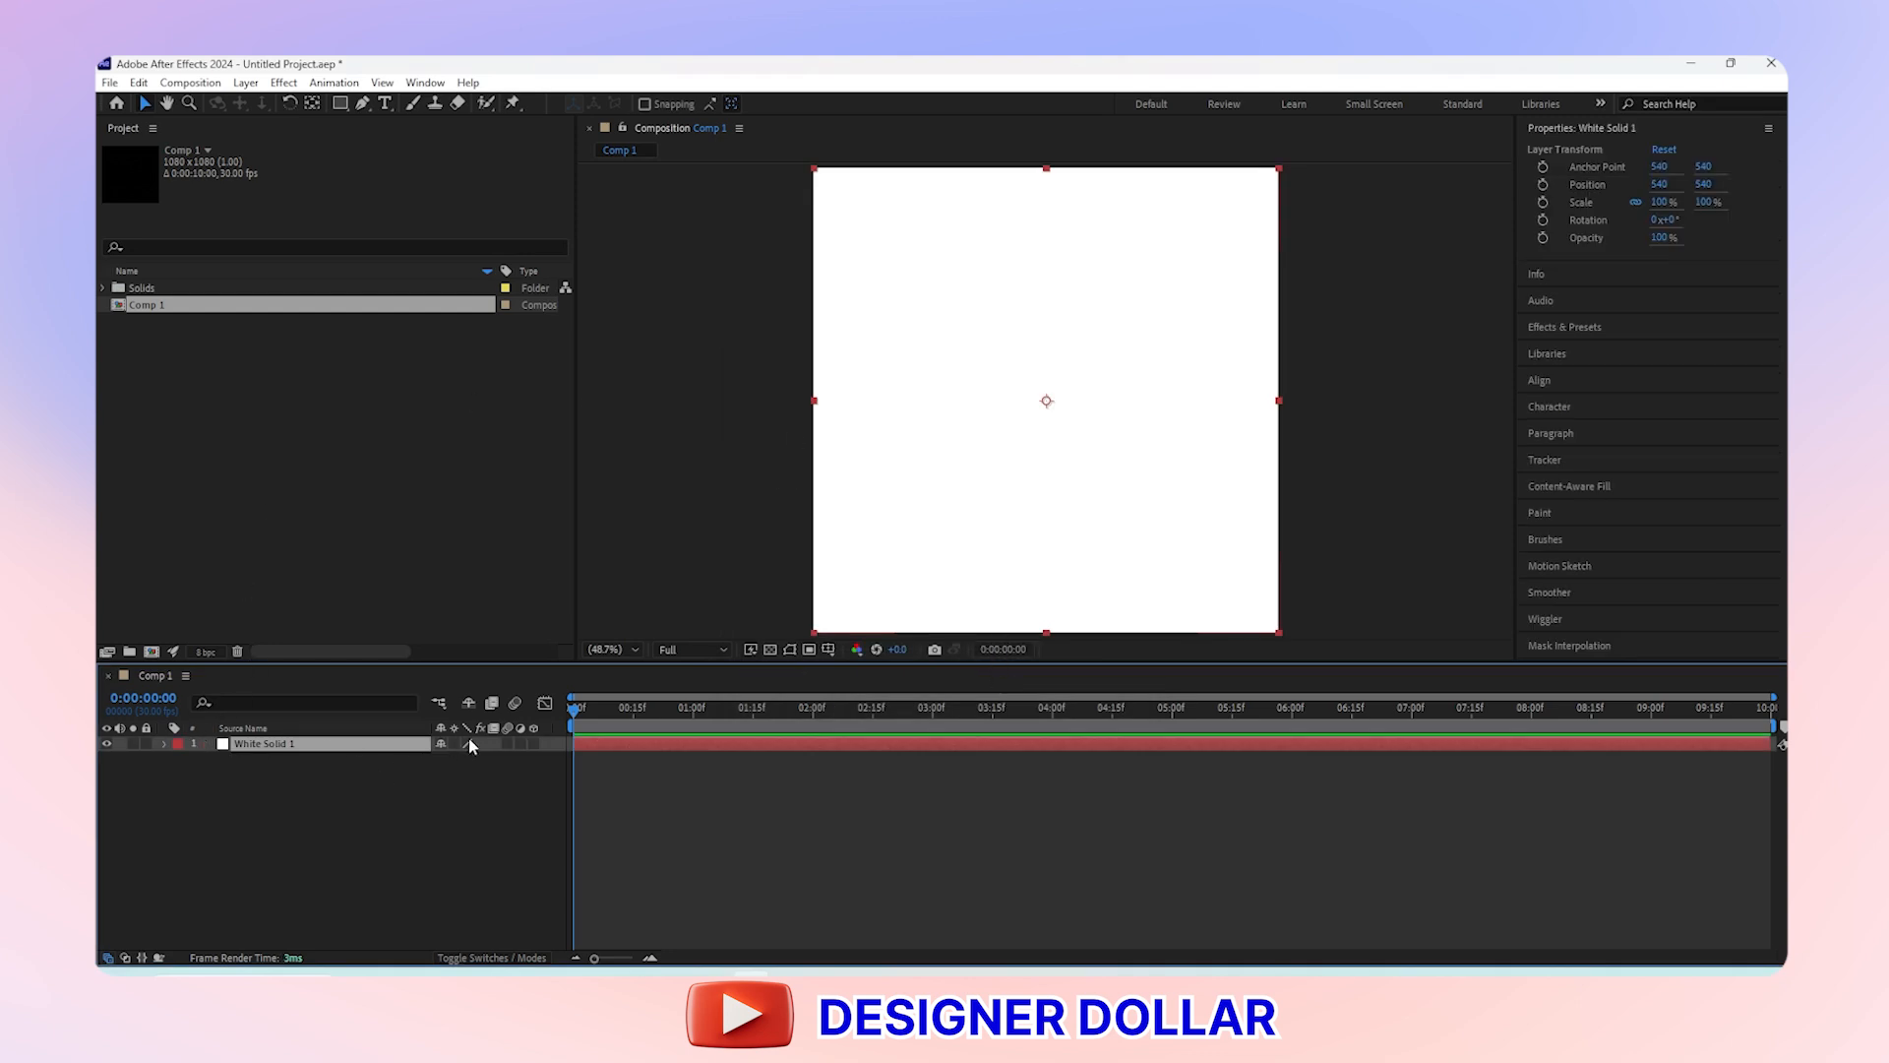
Lock the white solid layer and try moving it on the canvas to test the lock
left_click(146, 743)
left_click_drag(1240, 261, 1176, 612)
left_click_drag(1289, 368, 413, 472)
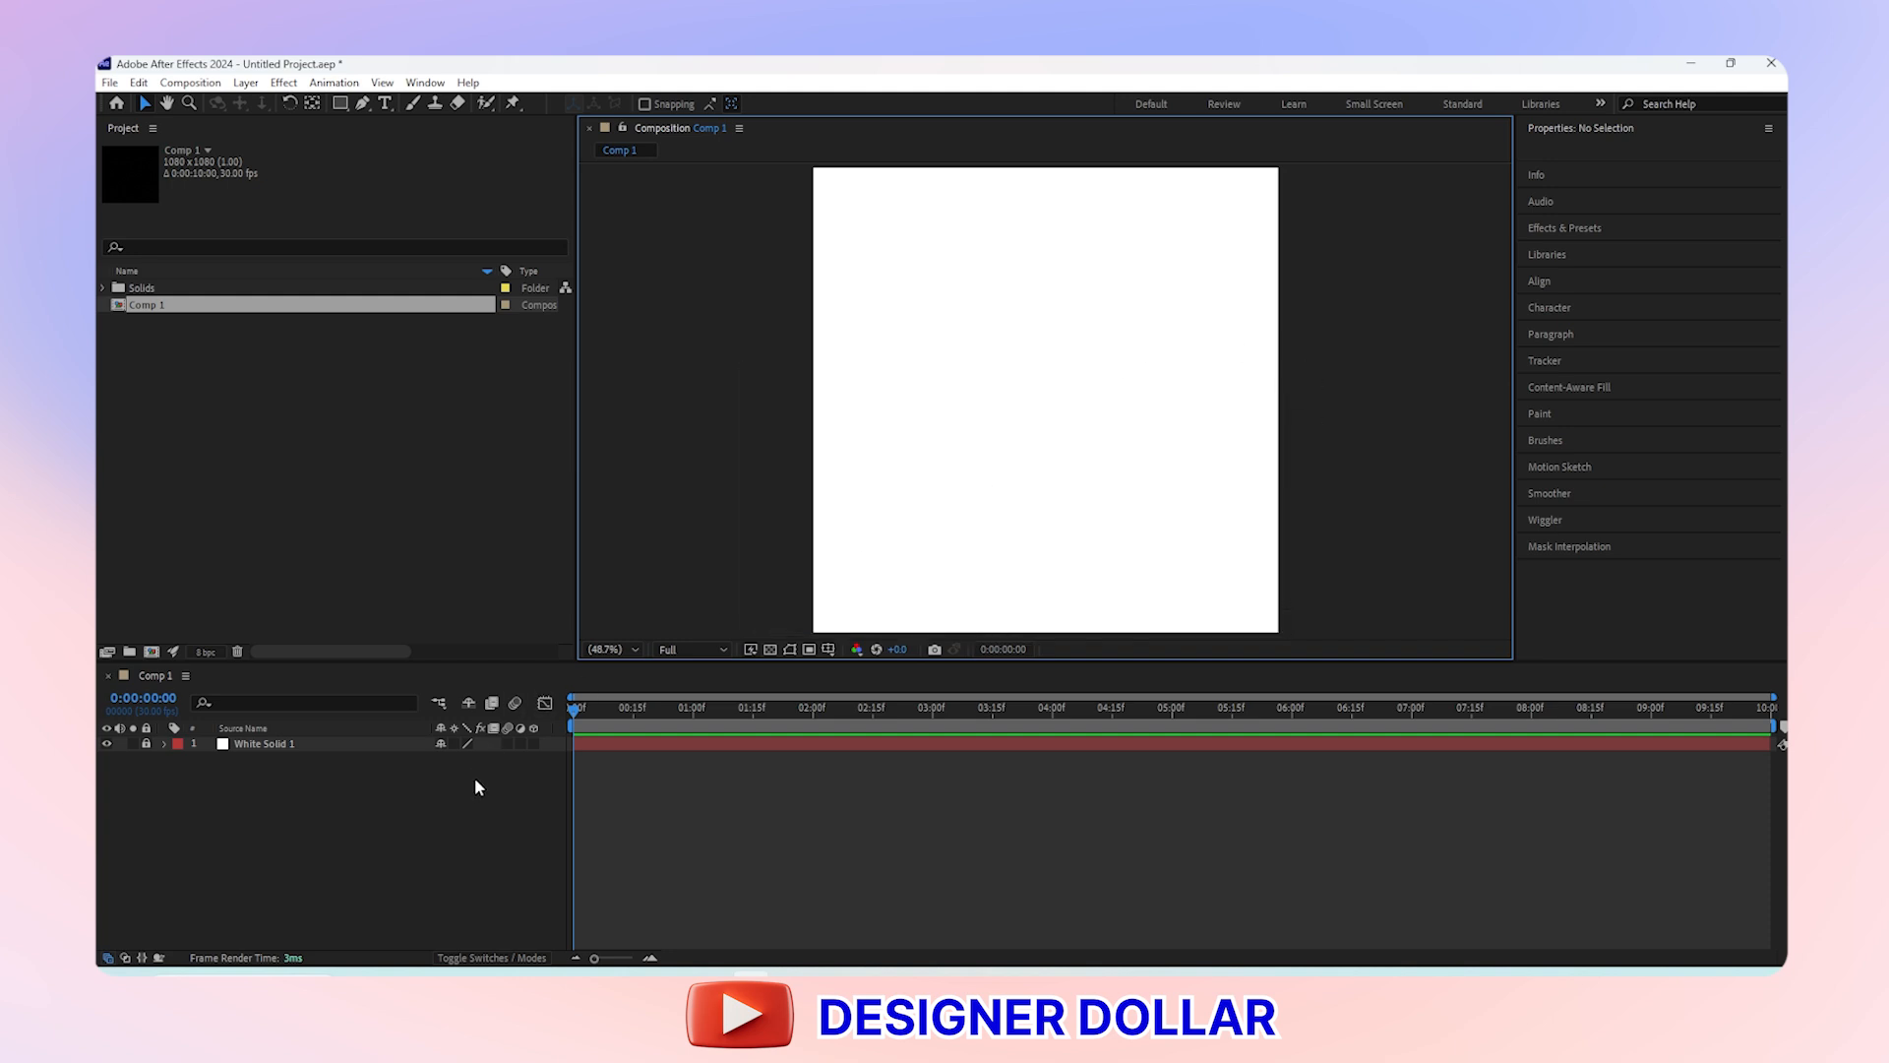
Import the D logo BG_Artboard 3 image from the DESIGNER DOLLAR folder and place it above the white solid in Comp 1
left_click(404, 987)
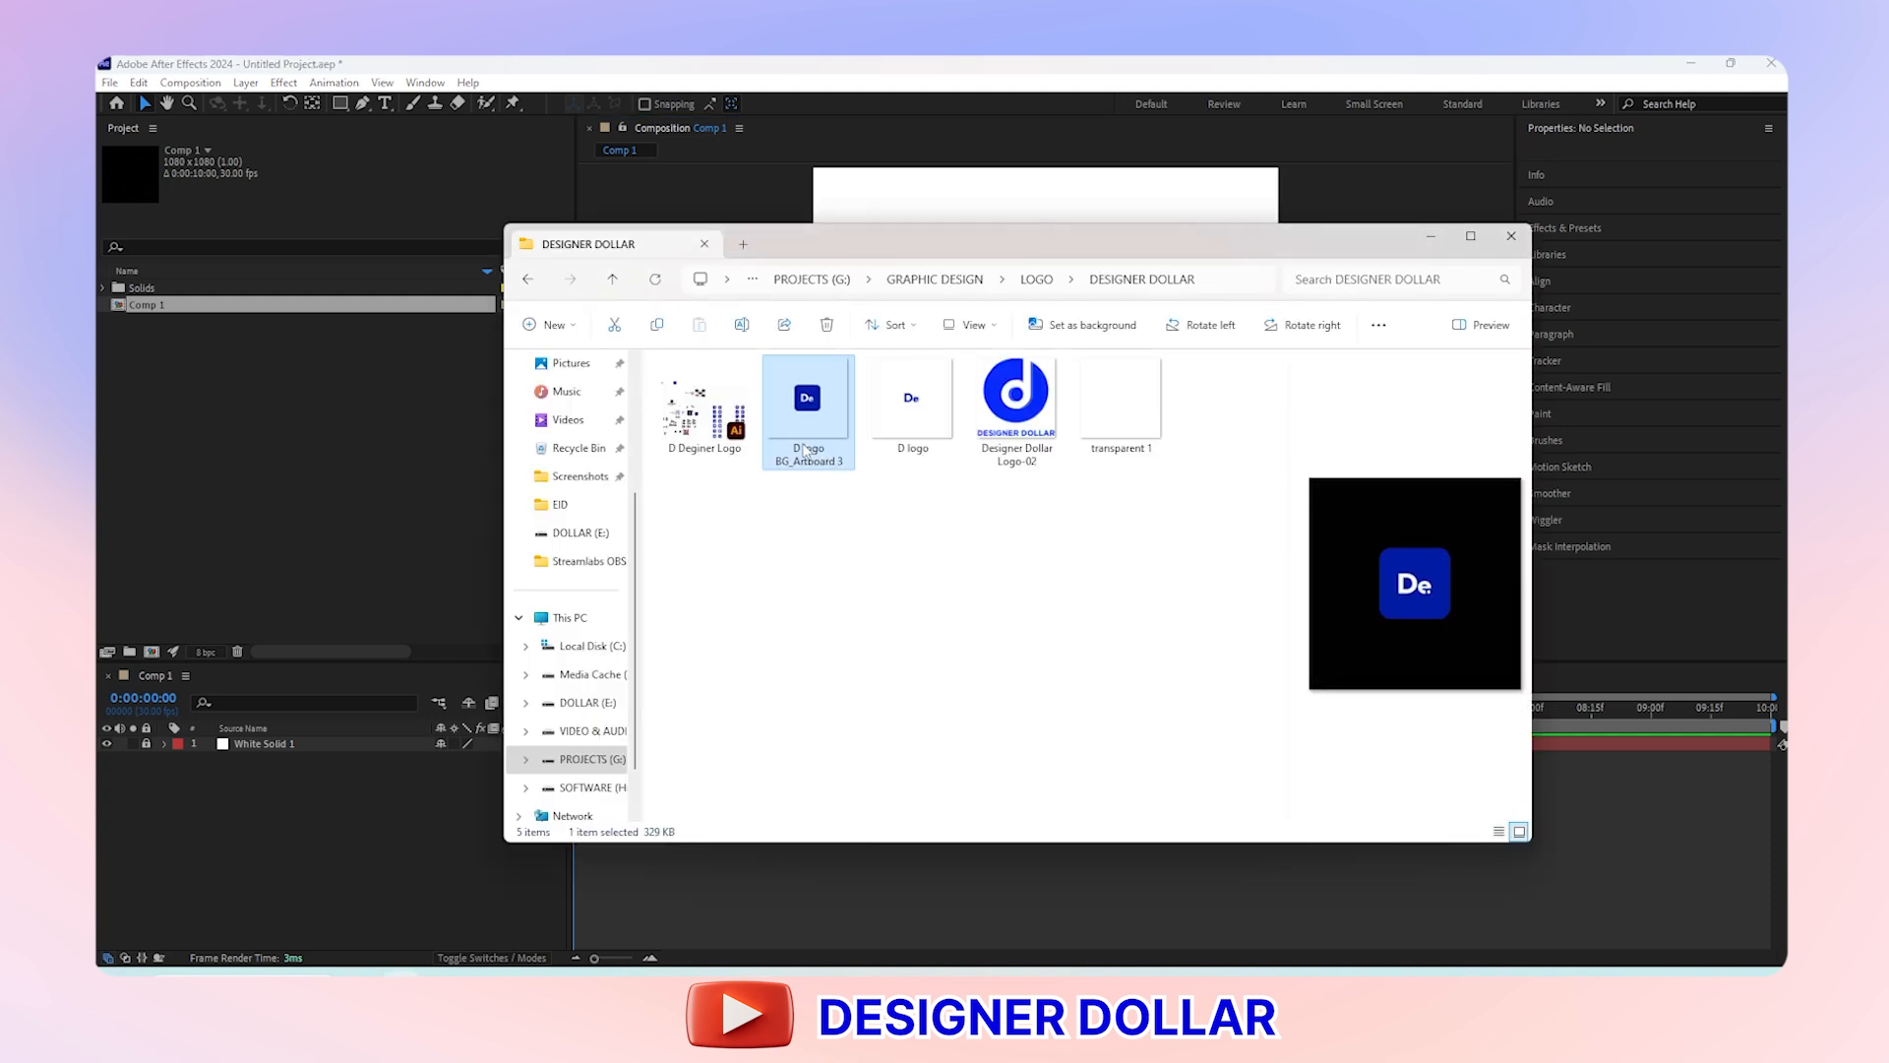
left_click_drag(802, 441, 210, 410)
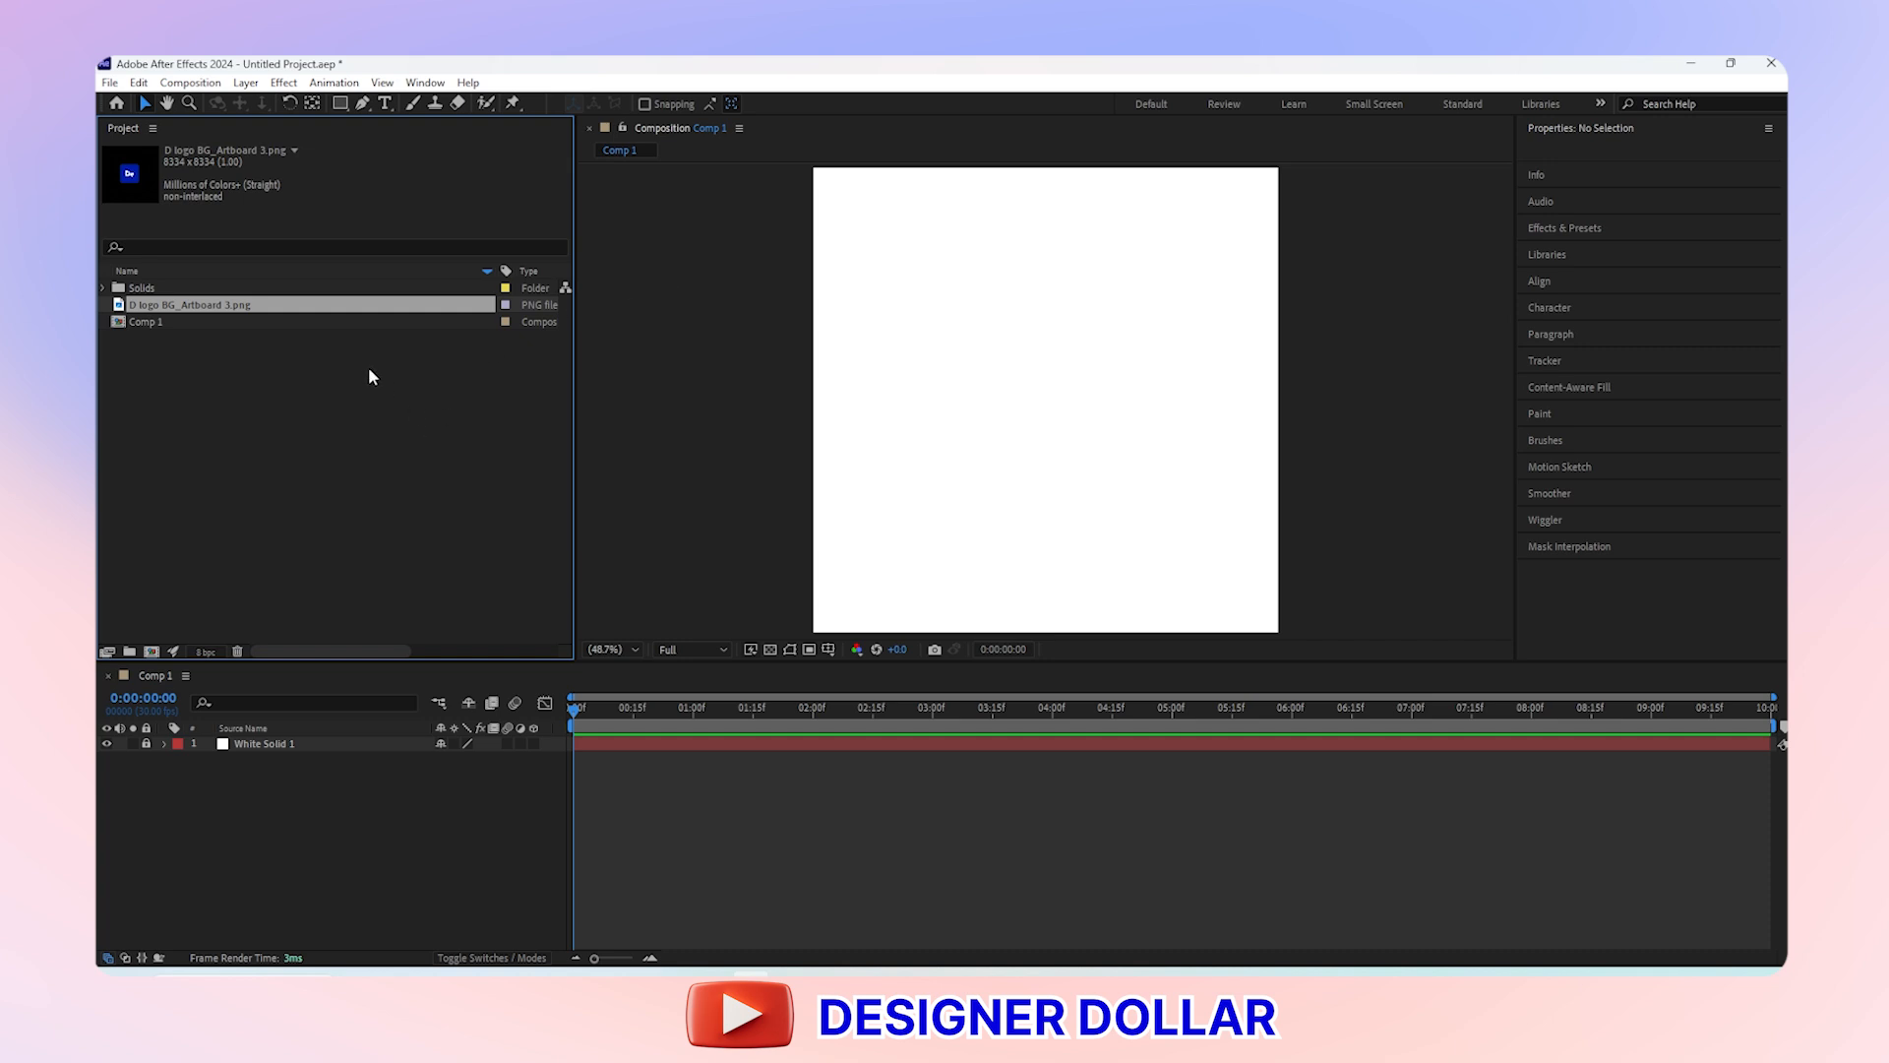
left_click_drag(214, 313, 289, 748)
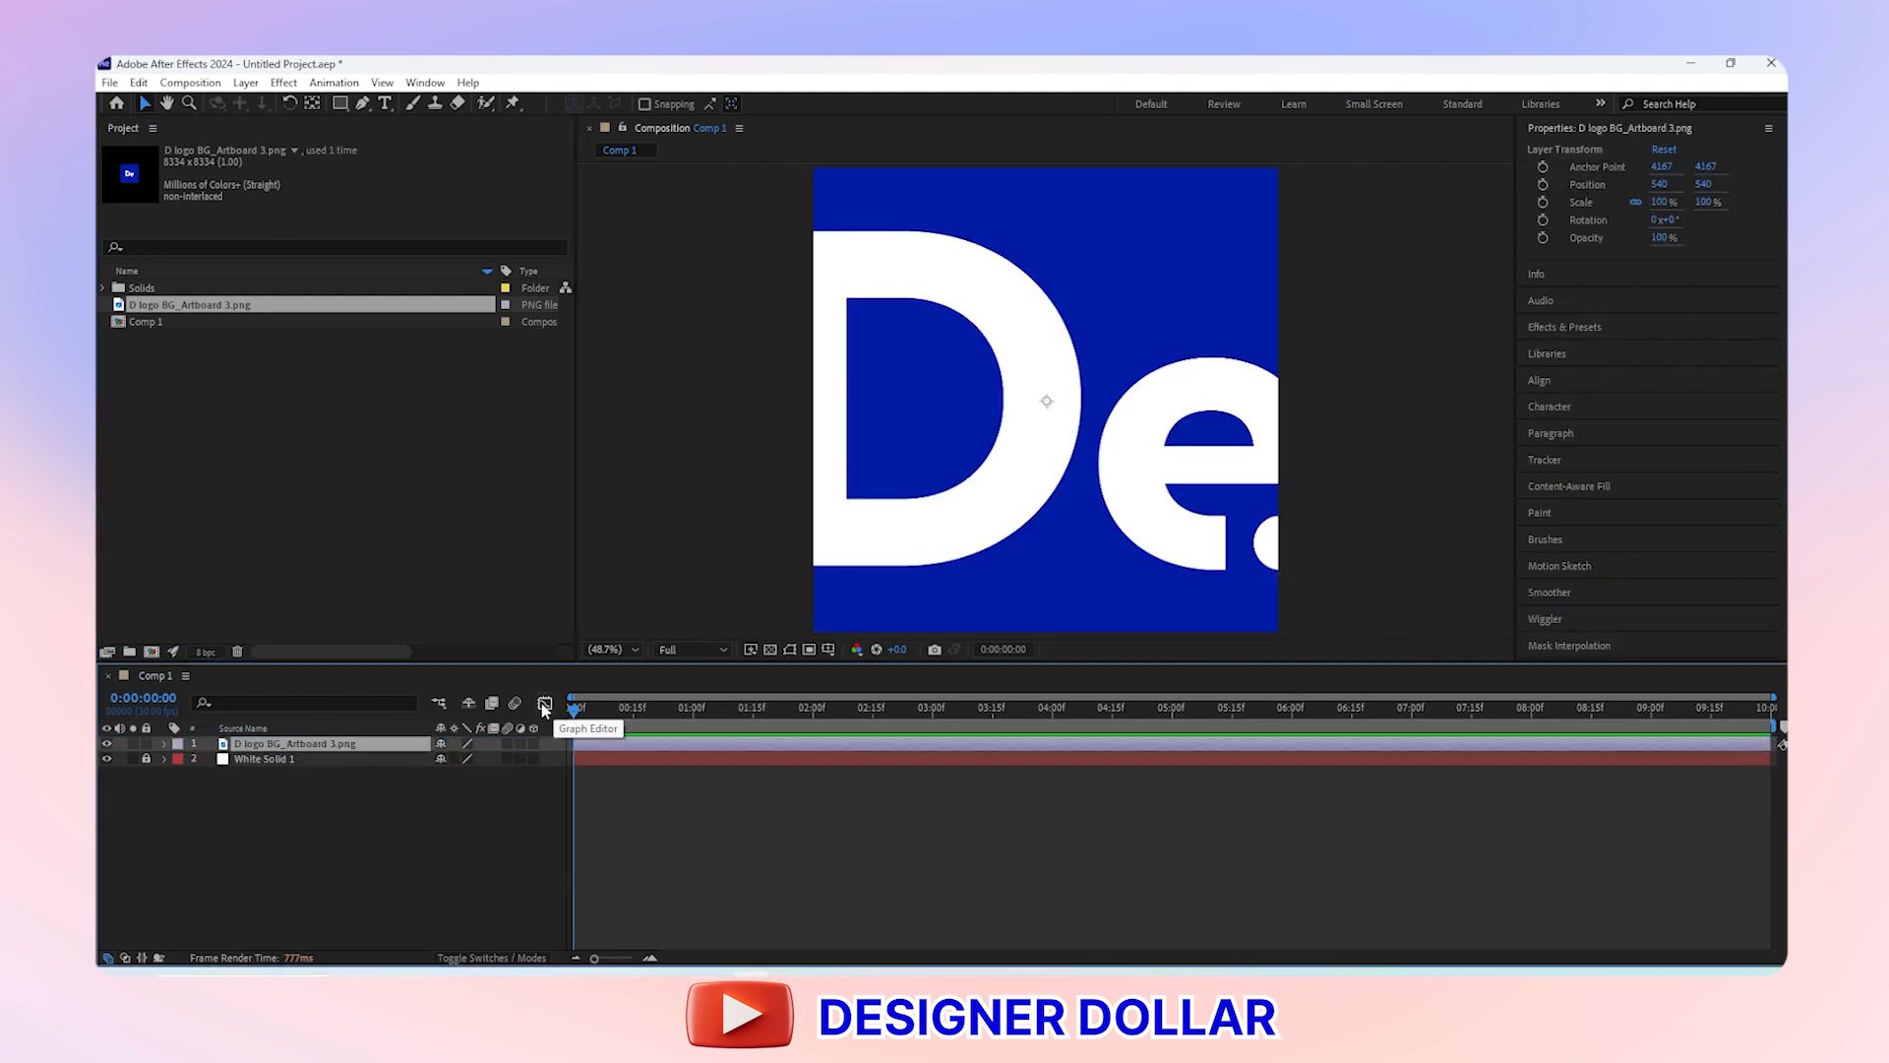
Scale the logo layer down to 7% and move it horizontally to X position 300
key("s")
left_click_drag(468, 766, 385, 768)
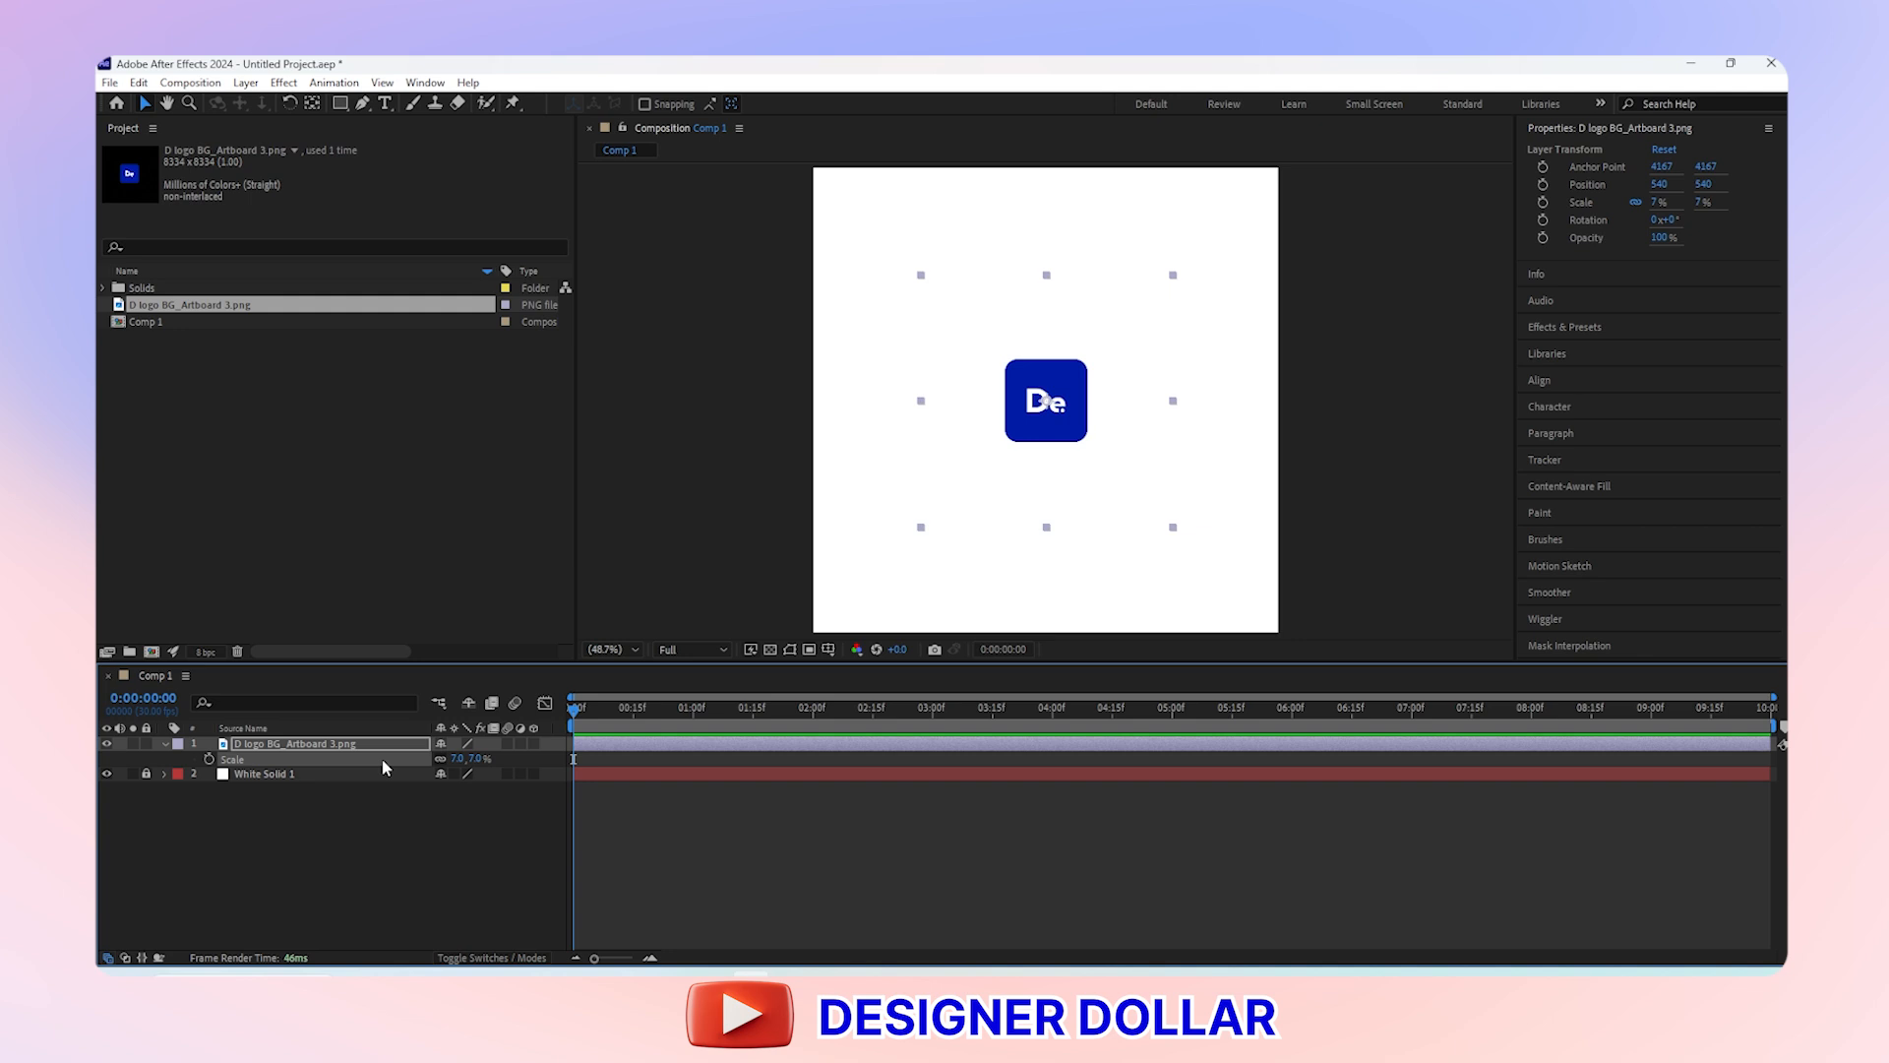
key("shift+p")
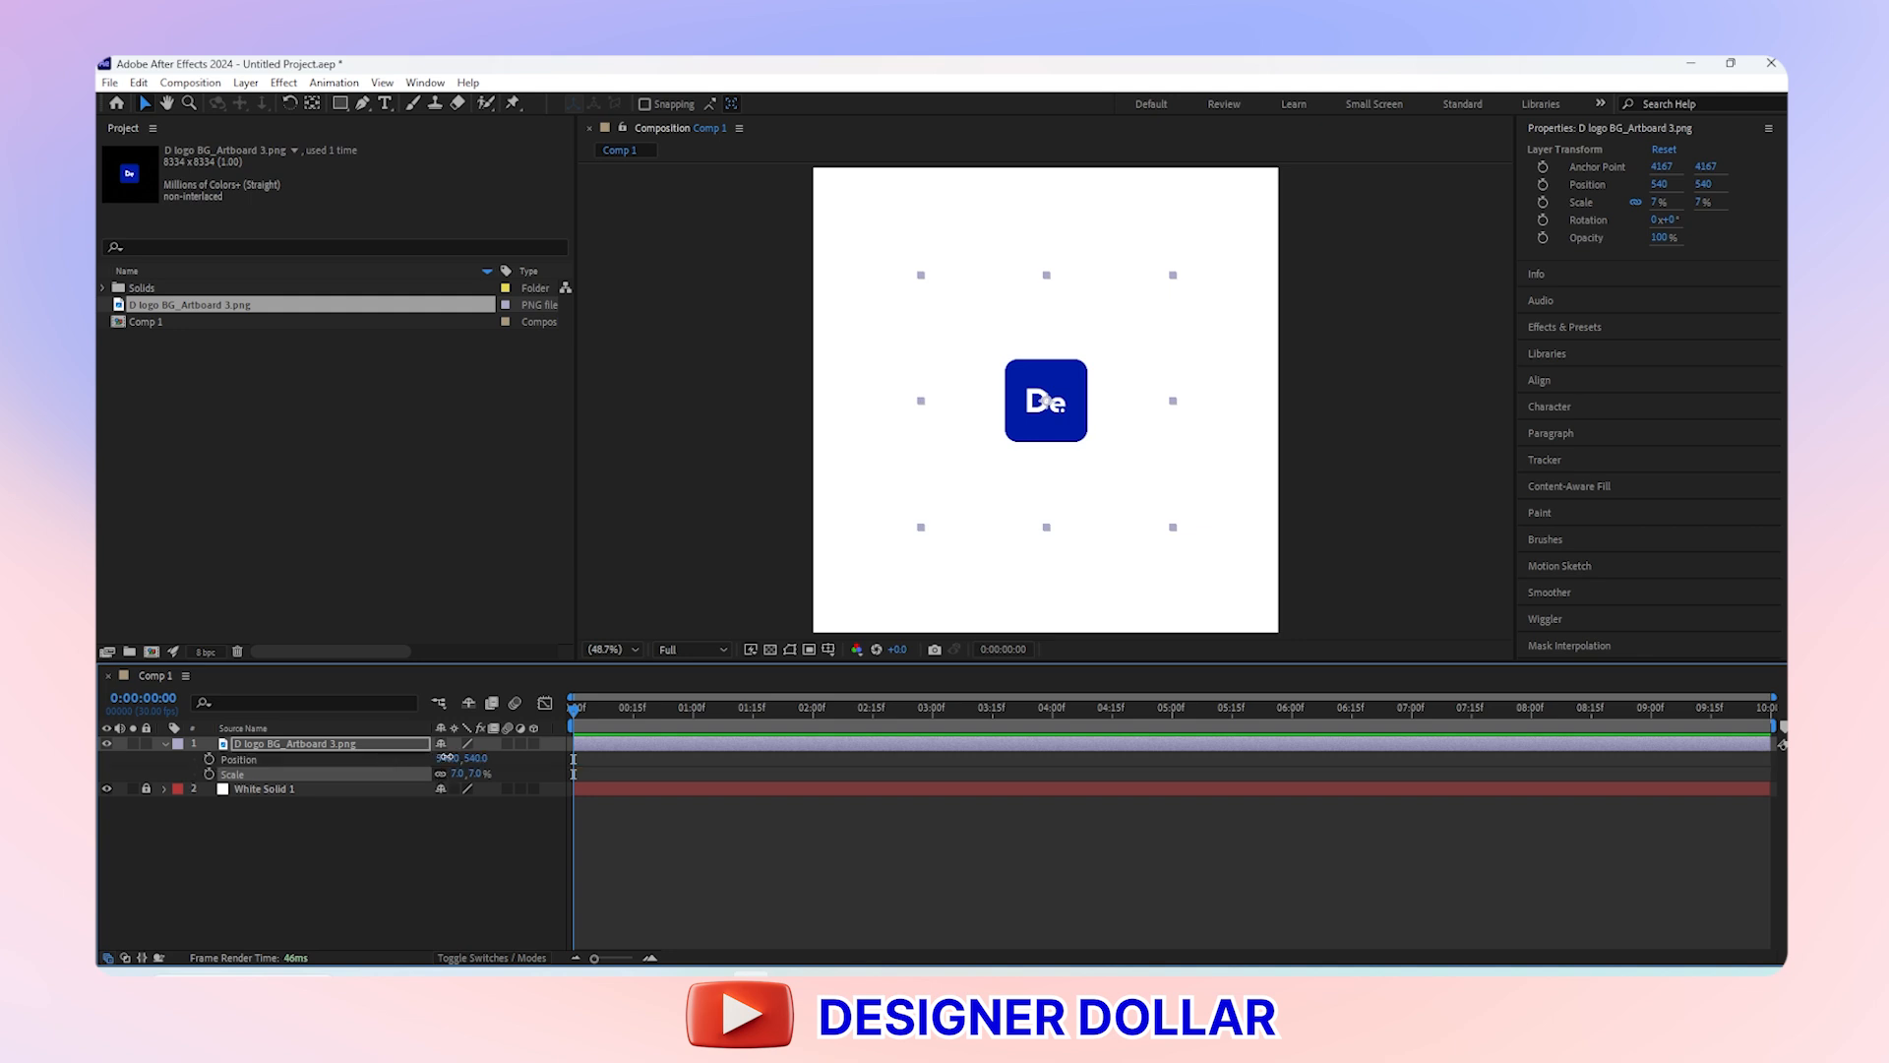
left_click_drag(448, 758, 394, 765)
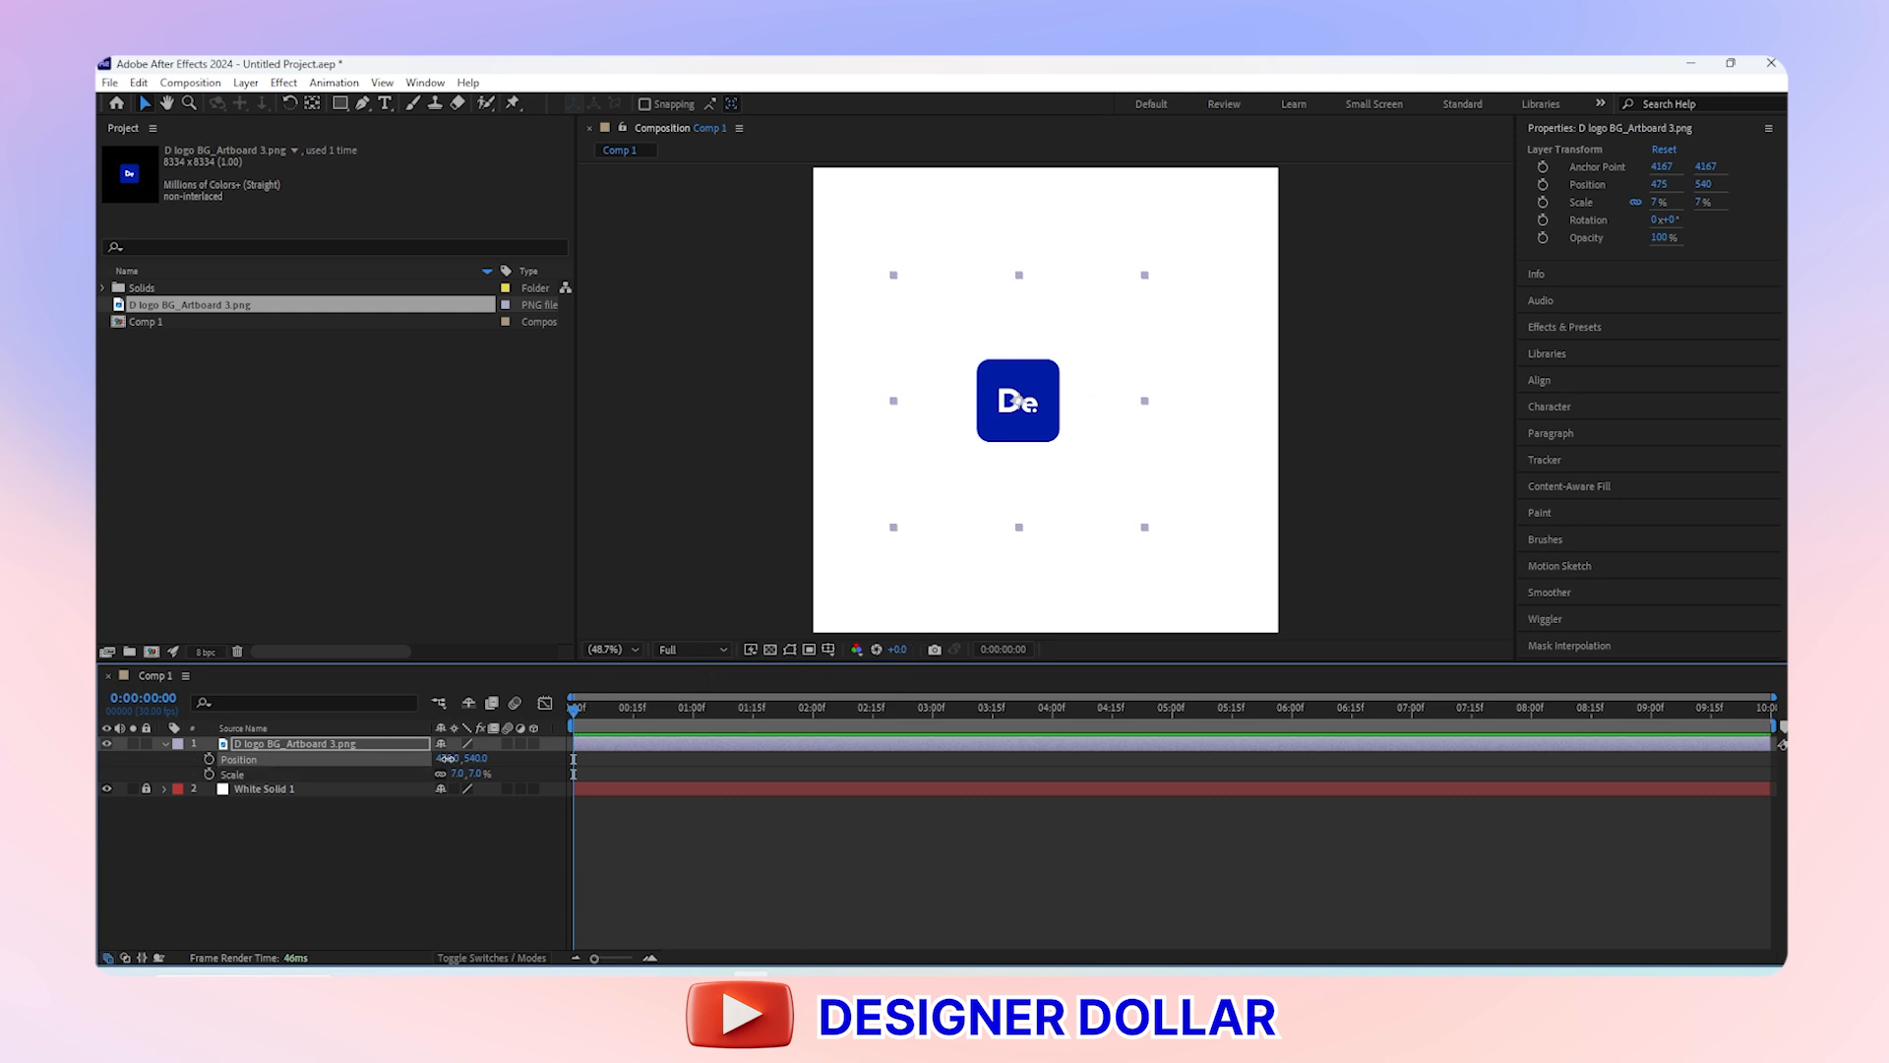
left_click_drag(448, 759, 285, 750)
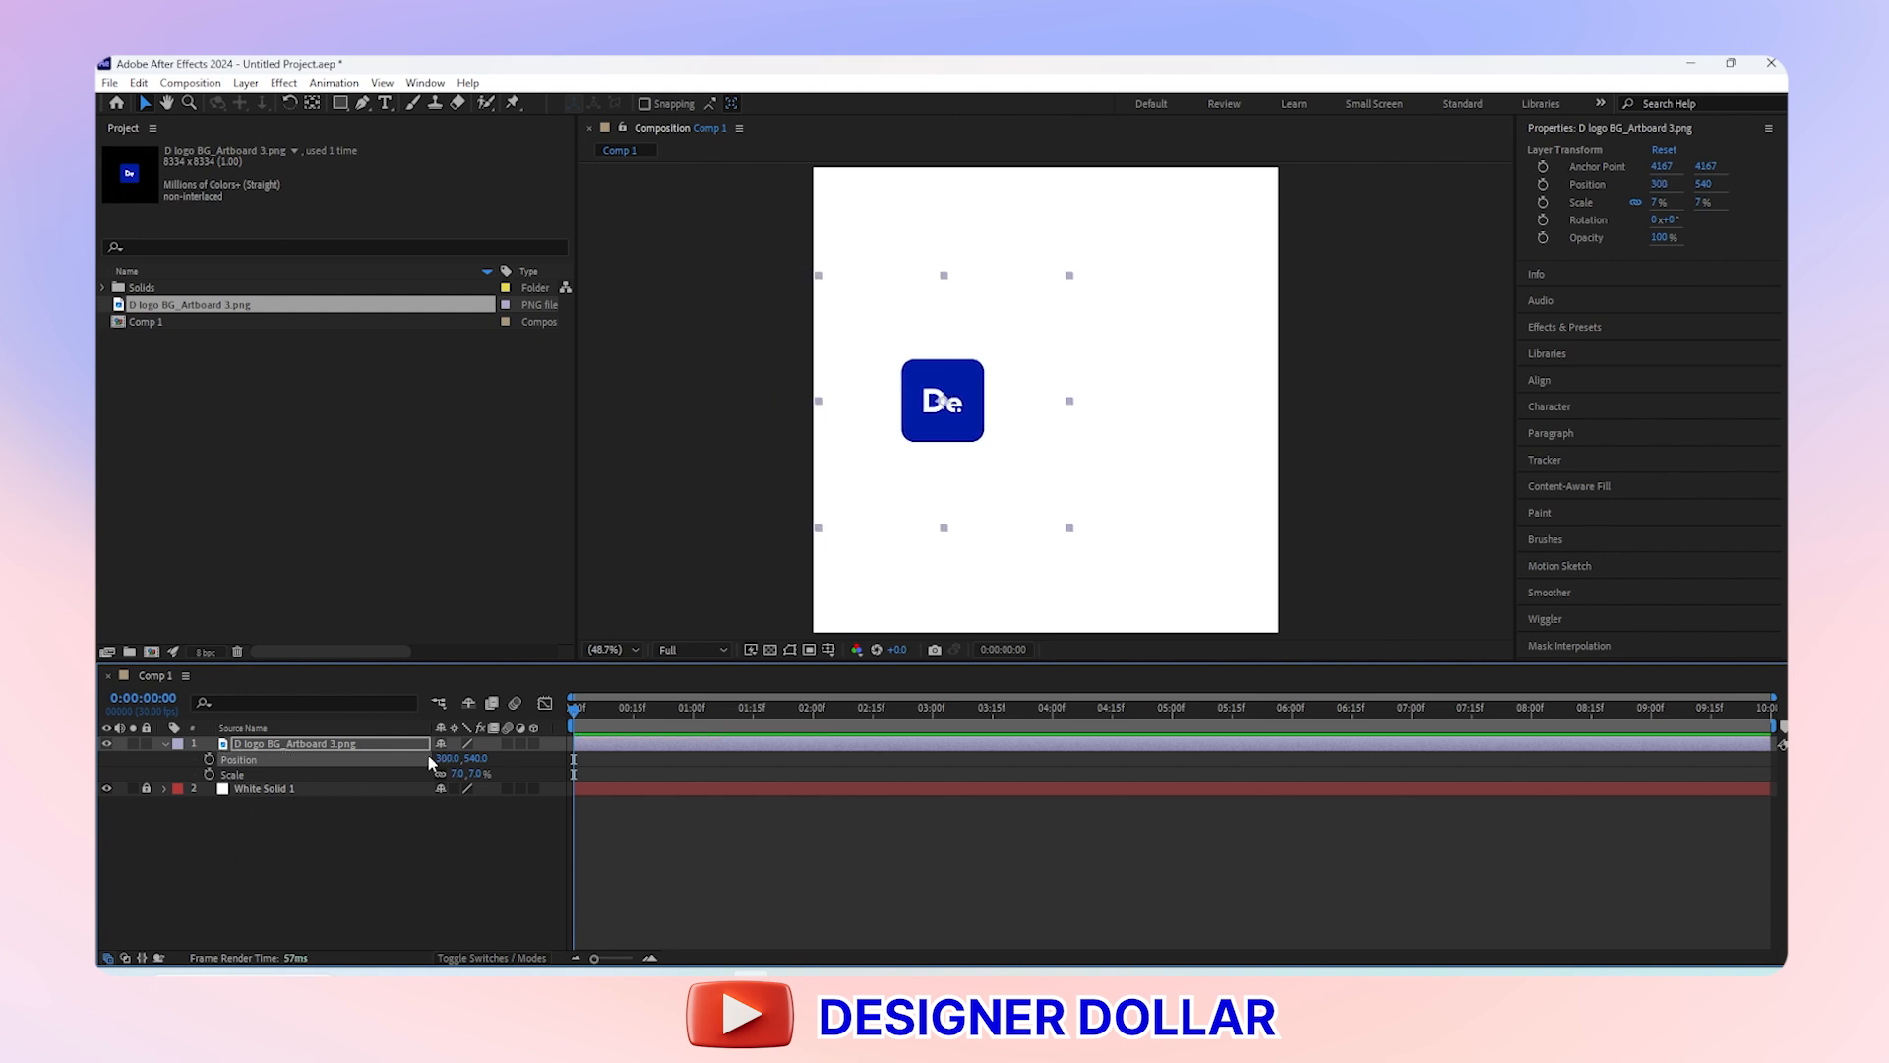
Set the logo layer's scale to 5.5% and move it on the canvas to about X 293, Y 540
left_click(457, 774)
type("5.3")
key("Return")
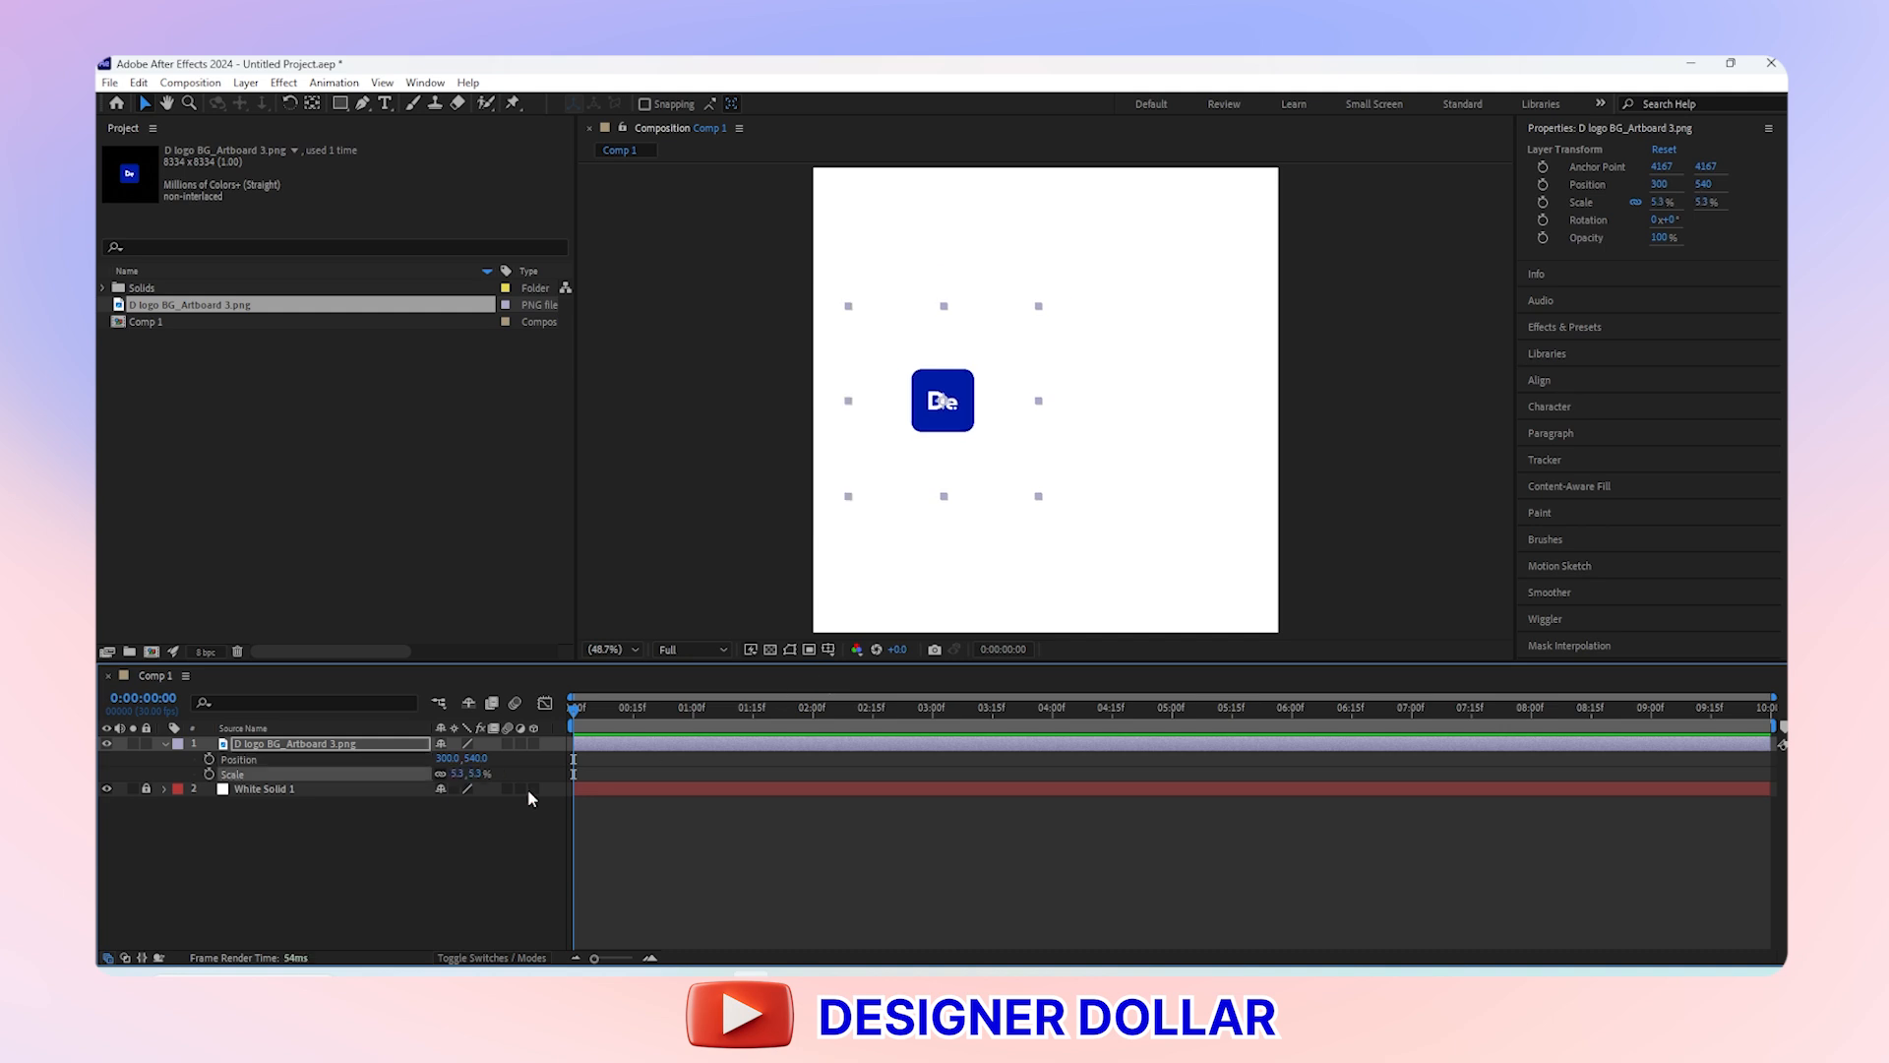
left_click(457, 773)
key("Return")
left_click(421, 844)
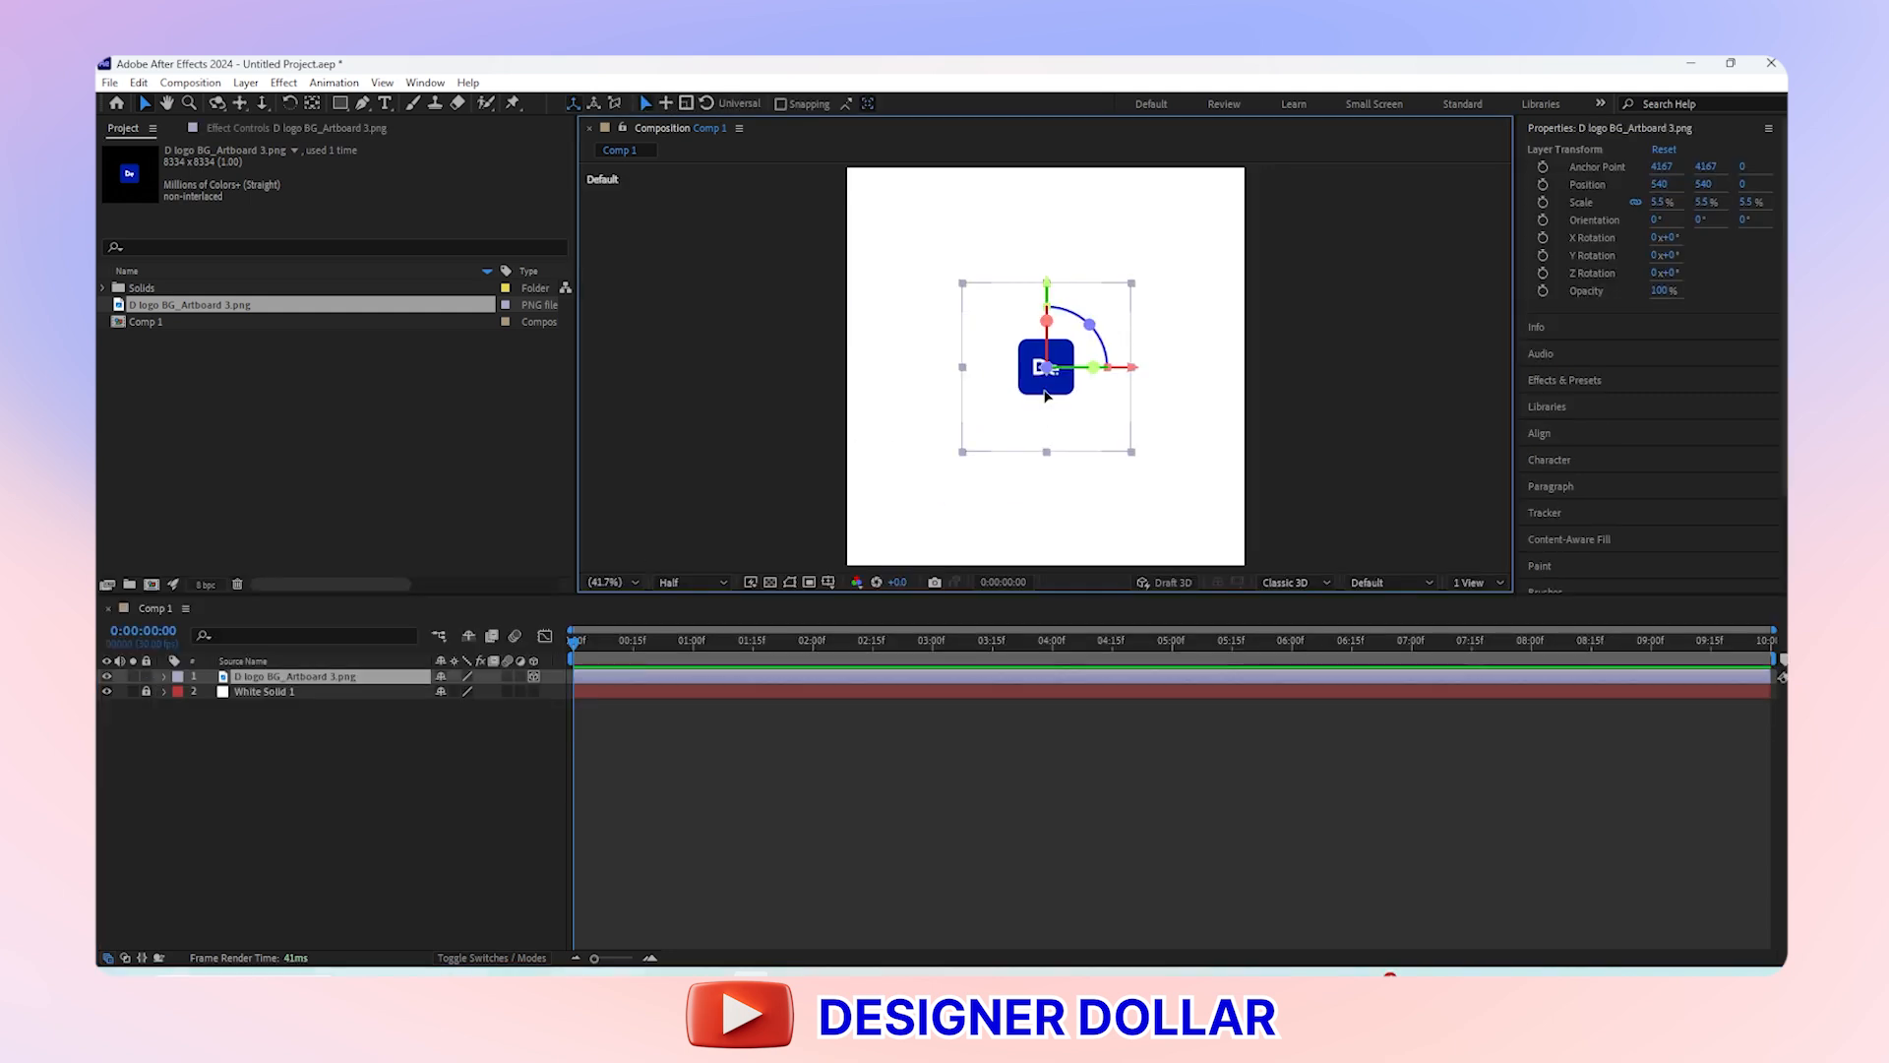
left_click_drag(1048, 400, 959, 391)
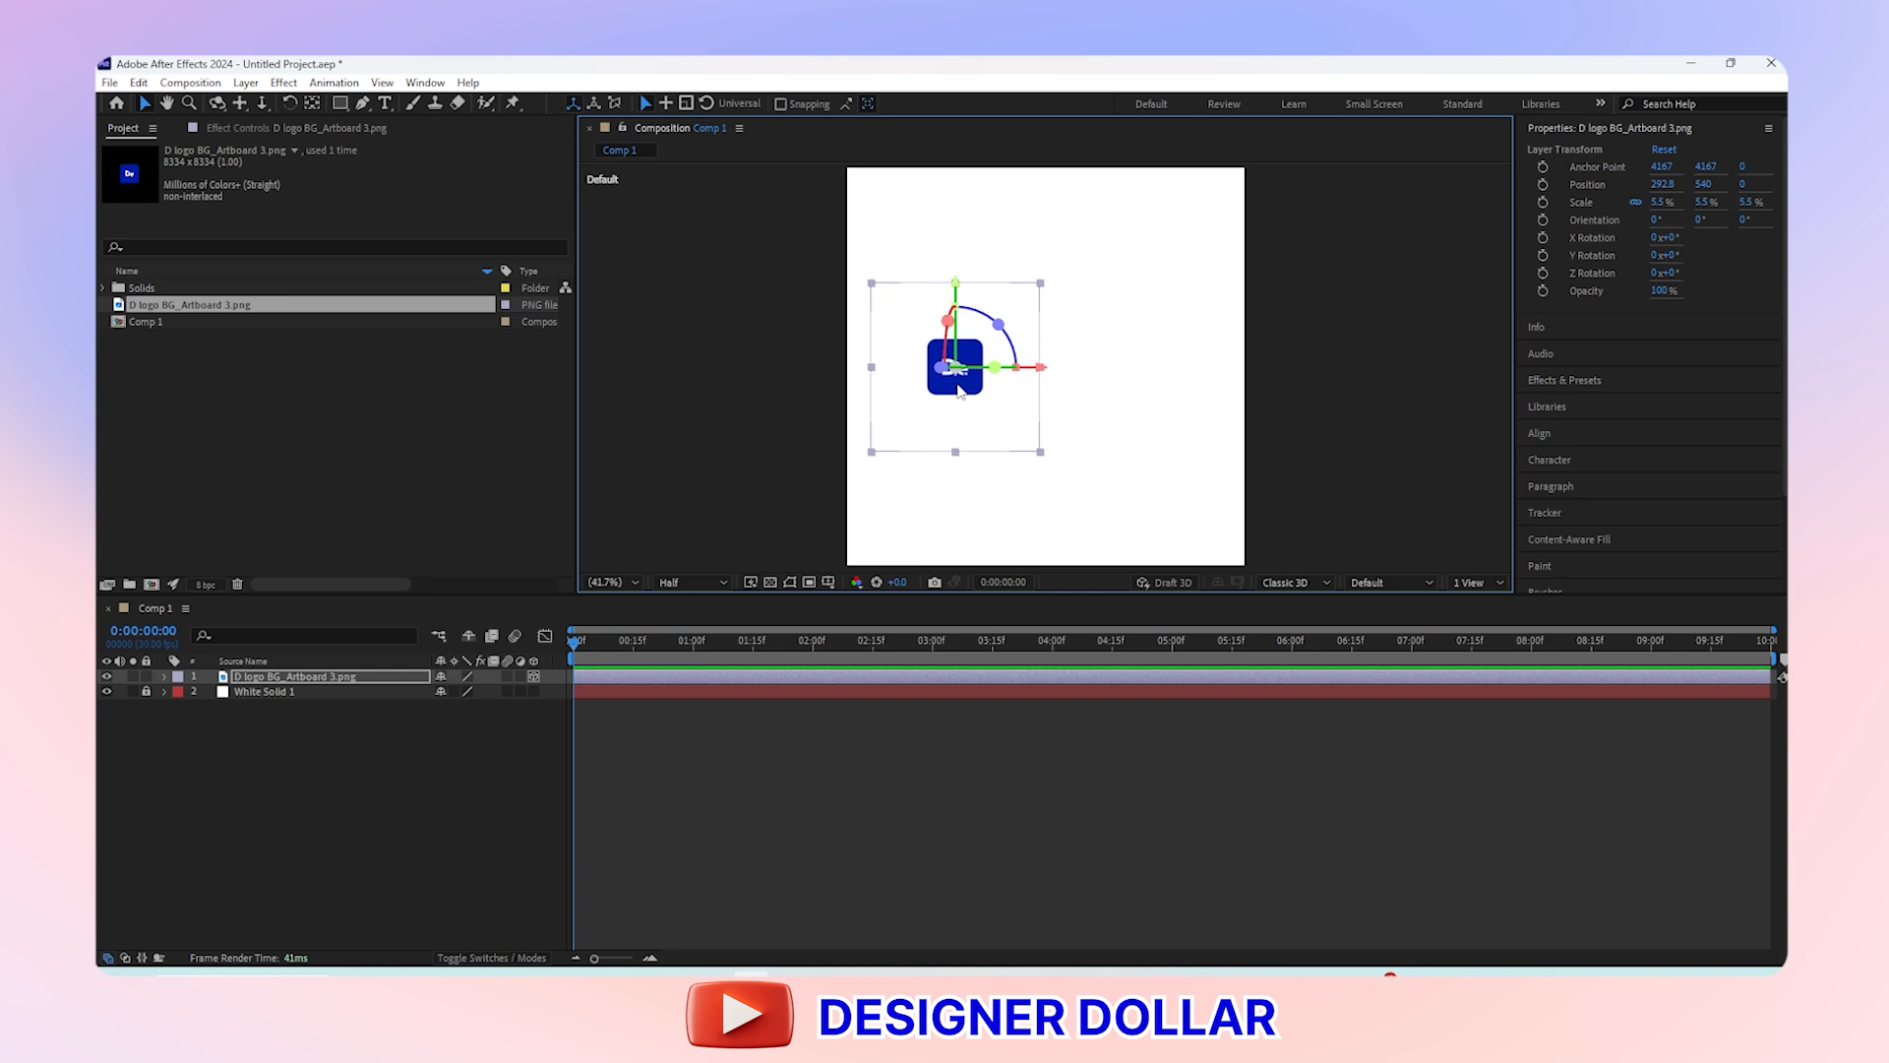
left_click(257, 793)
Add a text layer reading "Designer Dollar" just to the right of the logo
left_click(384, 102)
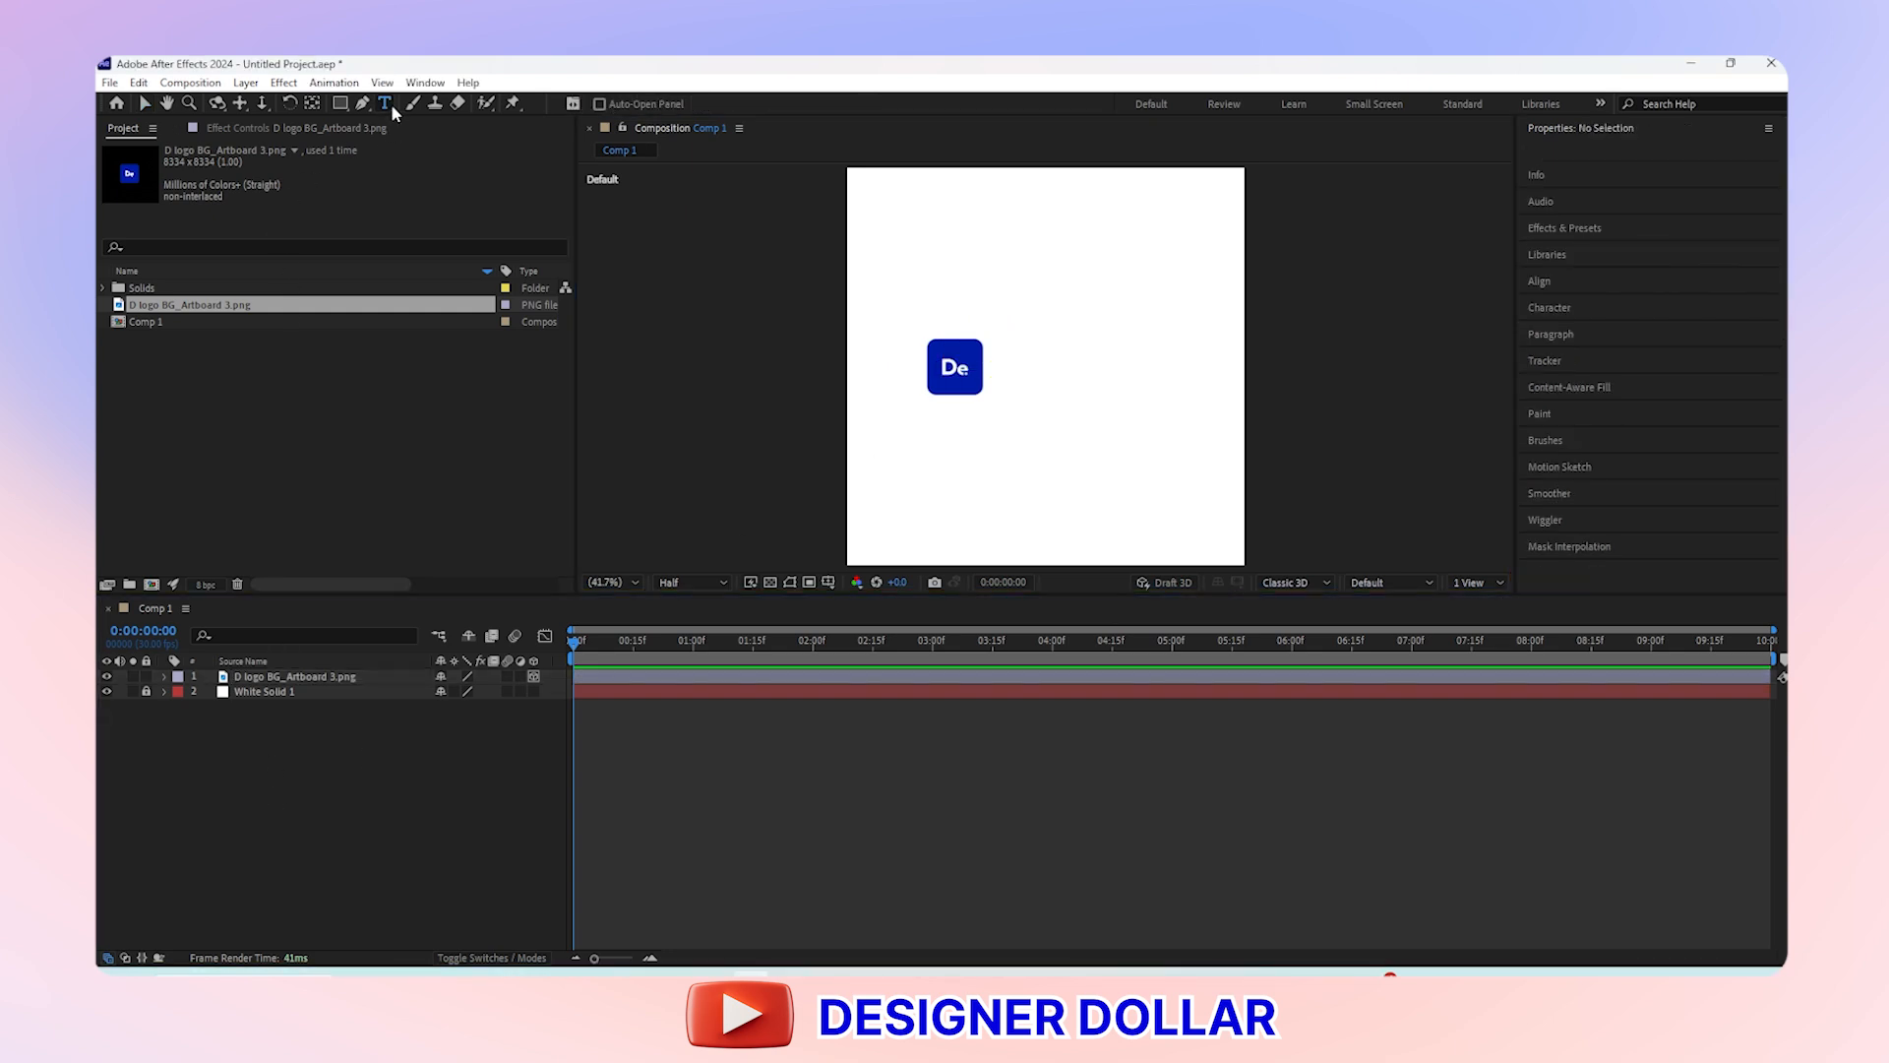
left_click(995, 364)
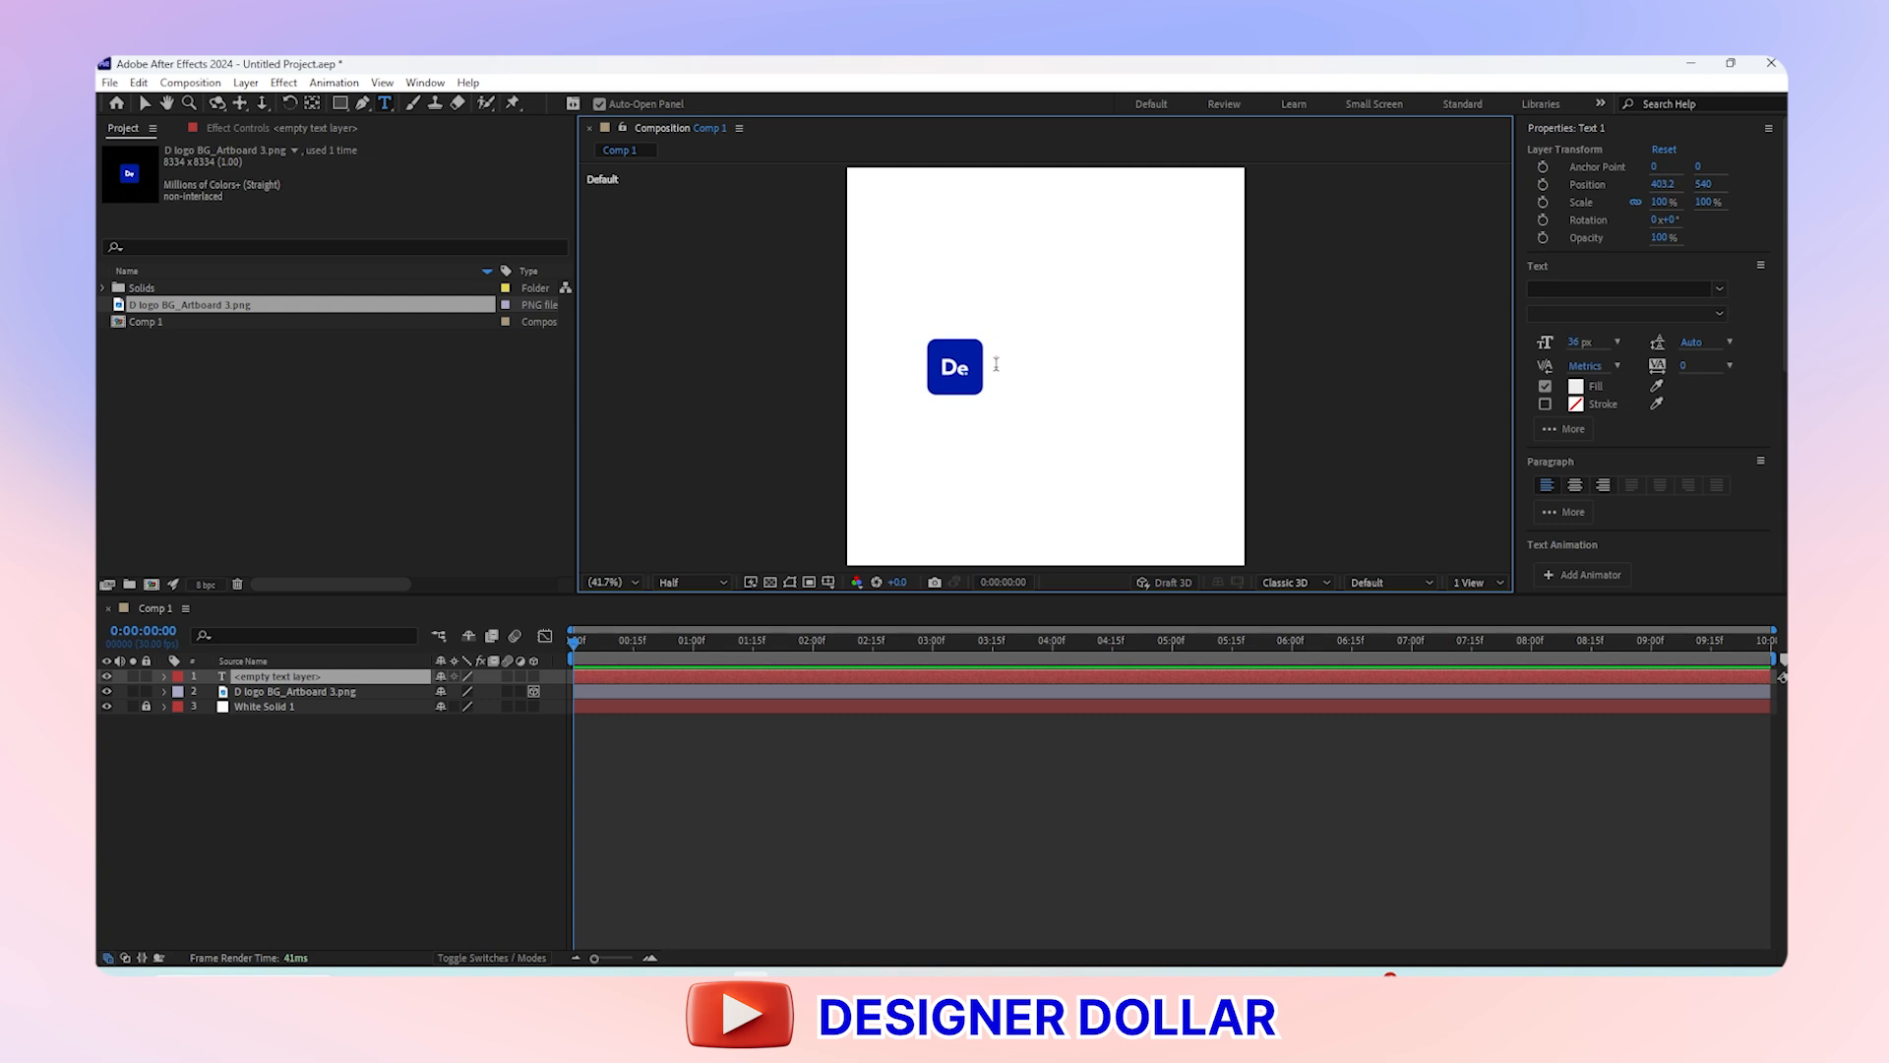
type("Designer D")
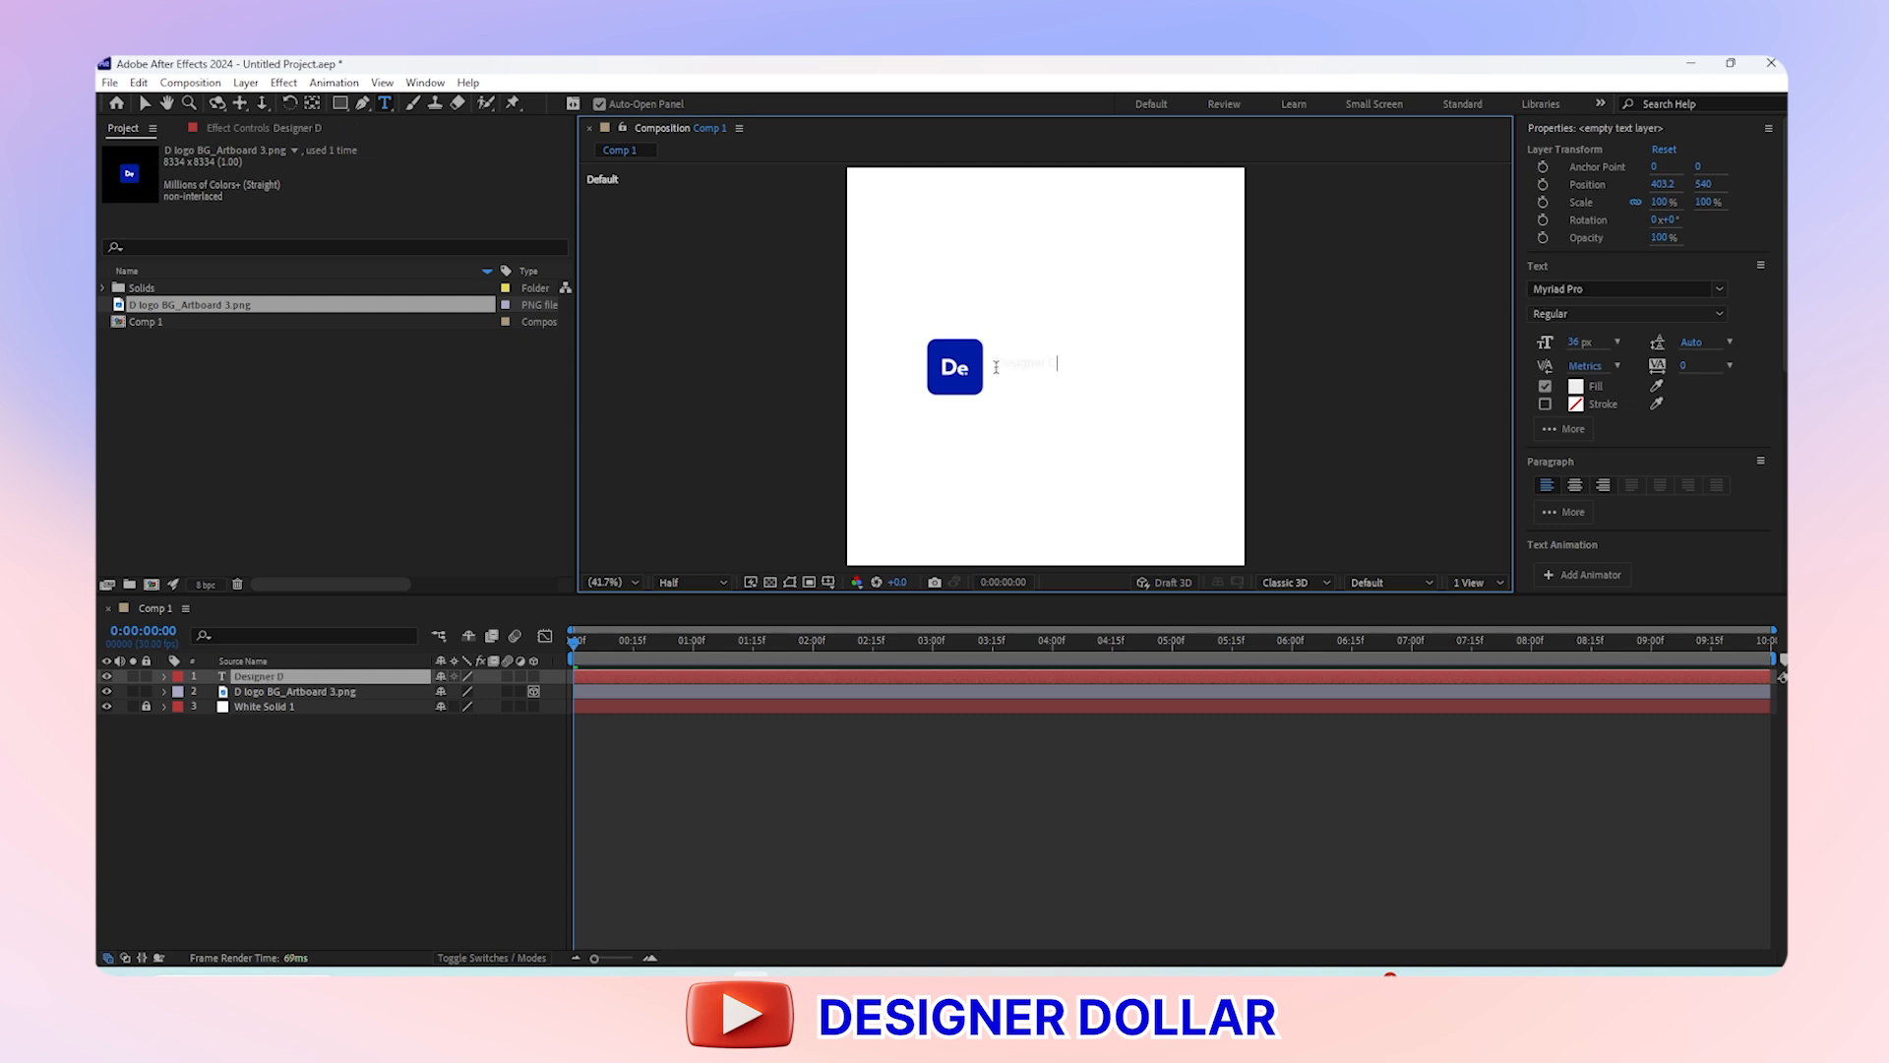
type("ollar")
Enlarge the Designer Dollar text to 100 px and set its fill colour to 001CA5
key("ctrl+a")
scroll(1638, 439, "down", 3)
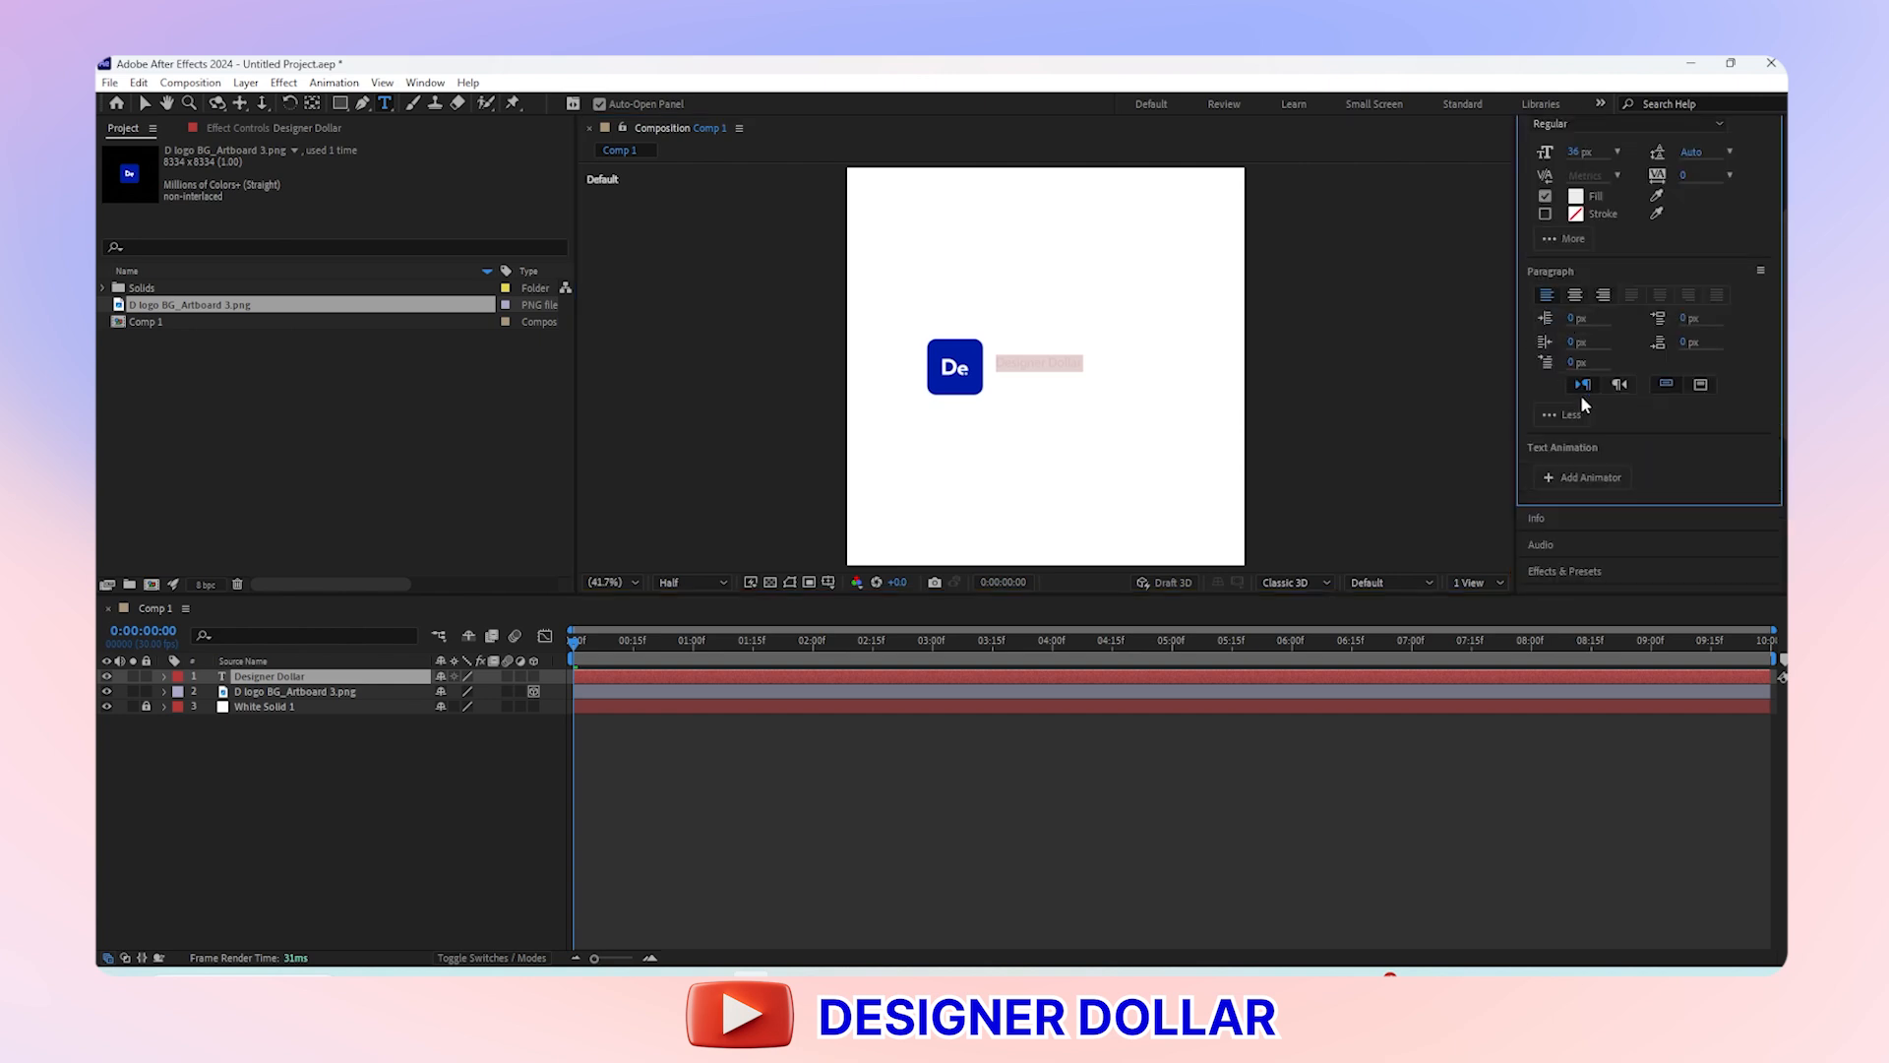
scroll(1645, 389, "up", 3)
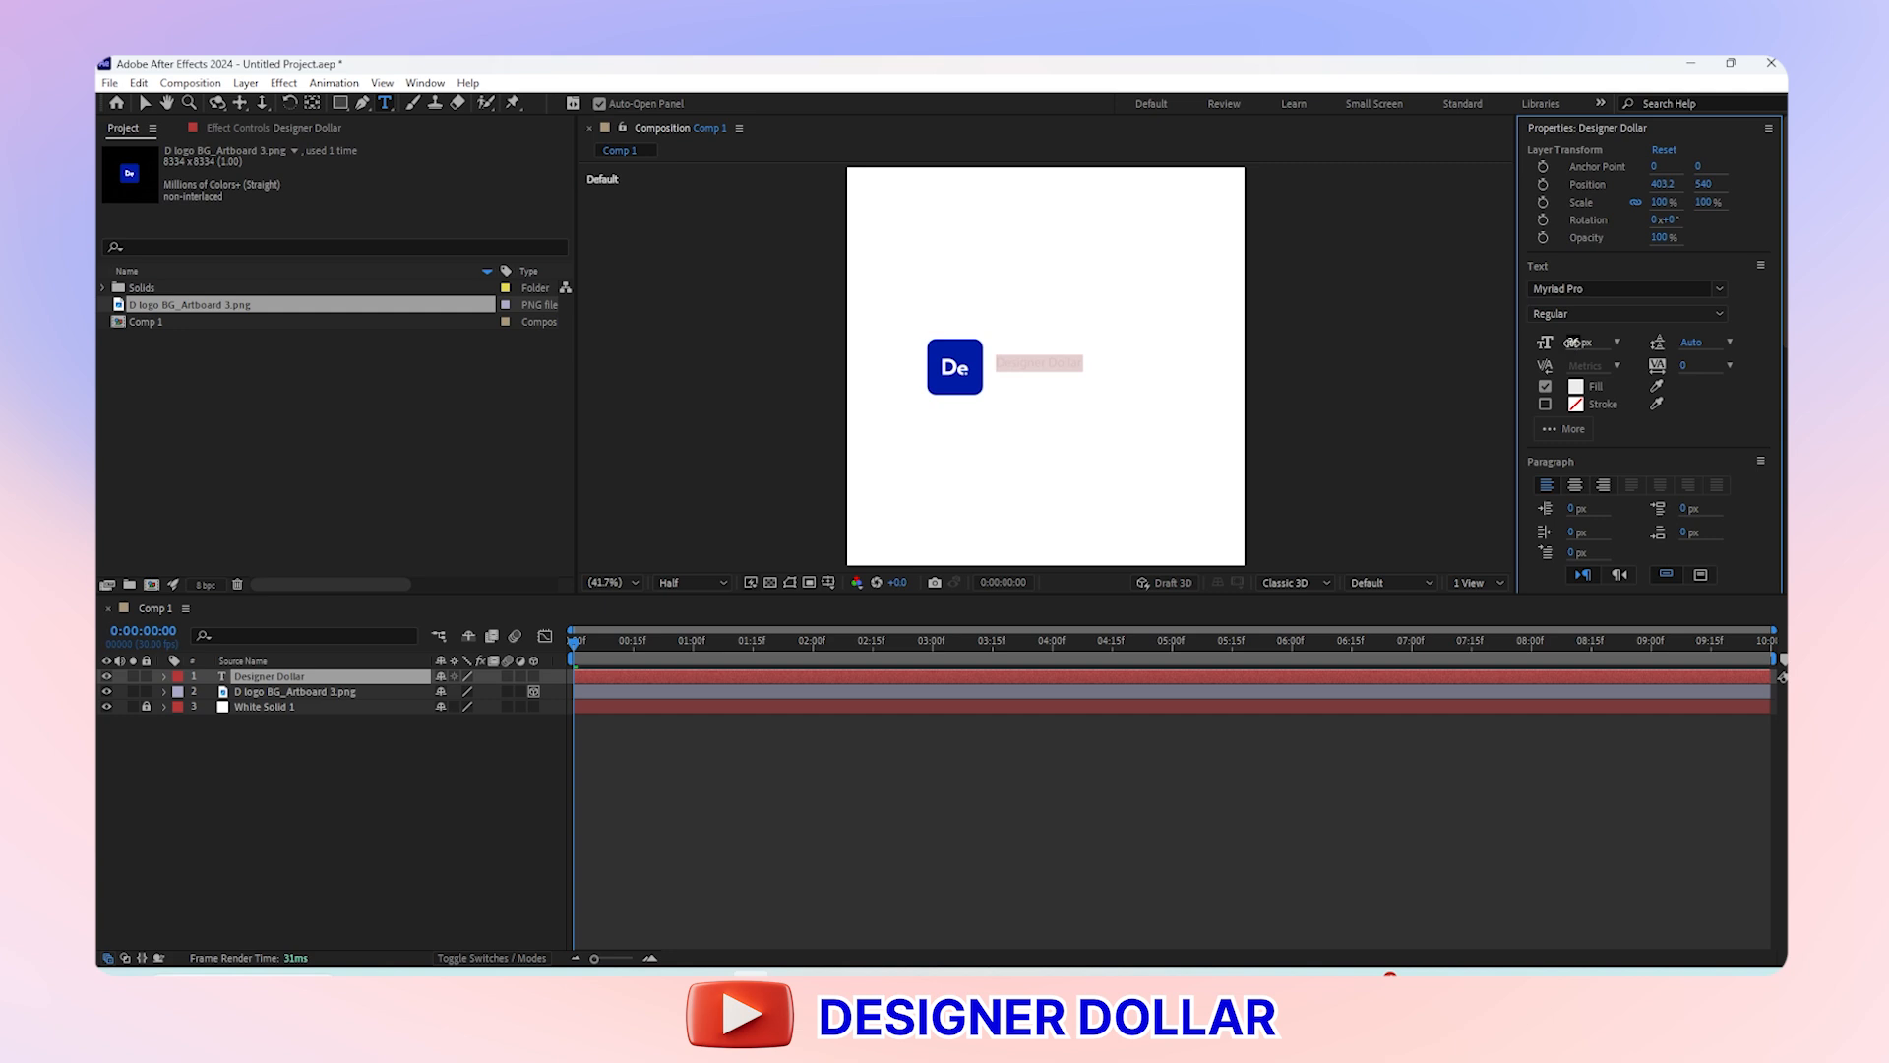
left_click_drag(1573, 342, 1639, 342)
left_click(1575, 386)
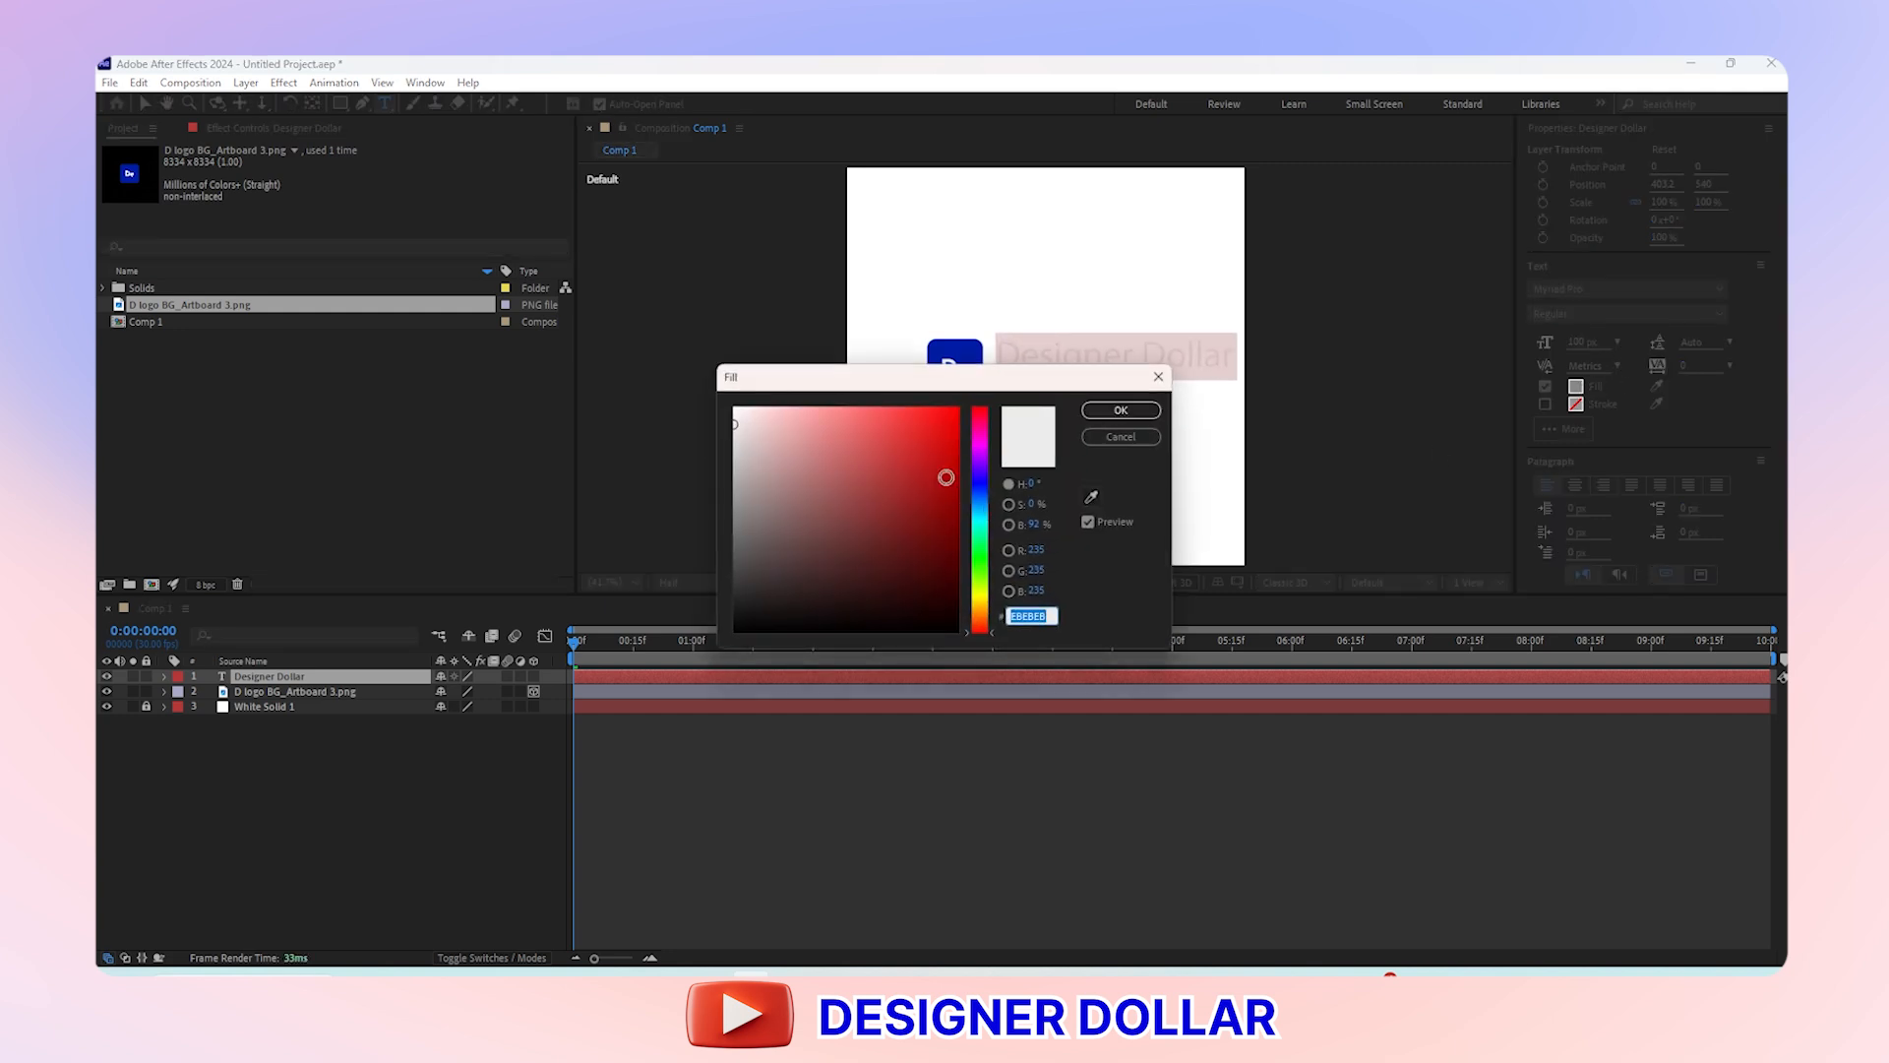
type("001CA5")
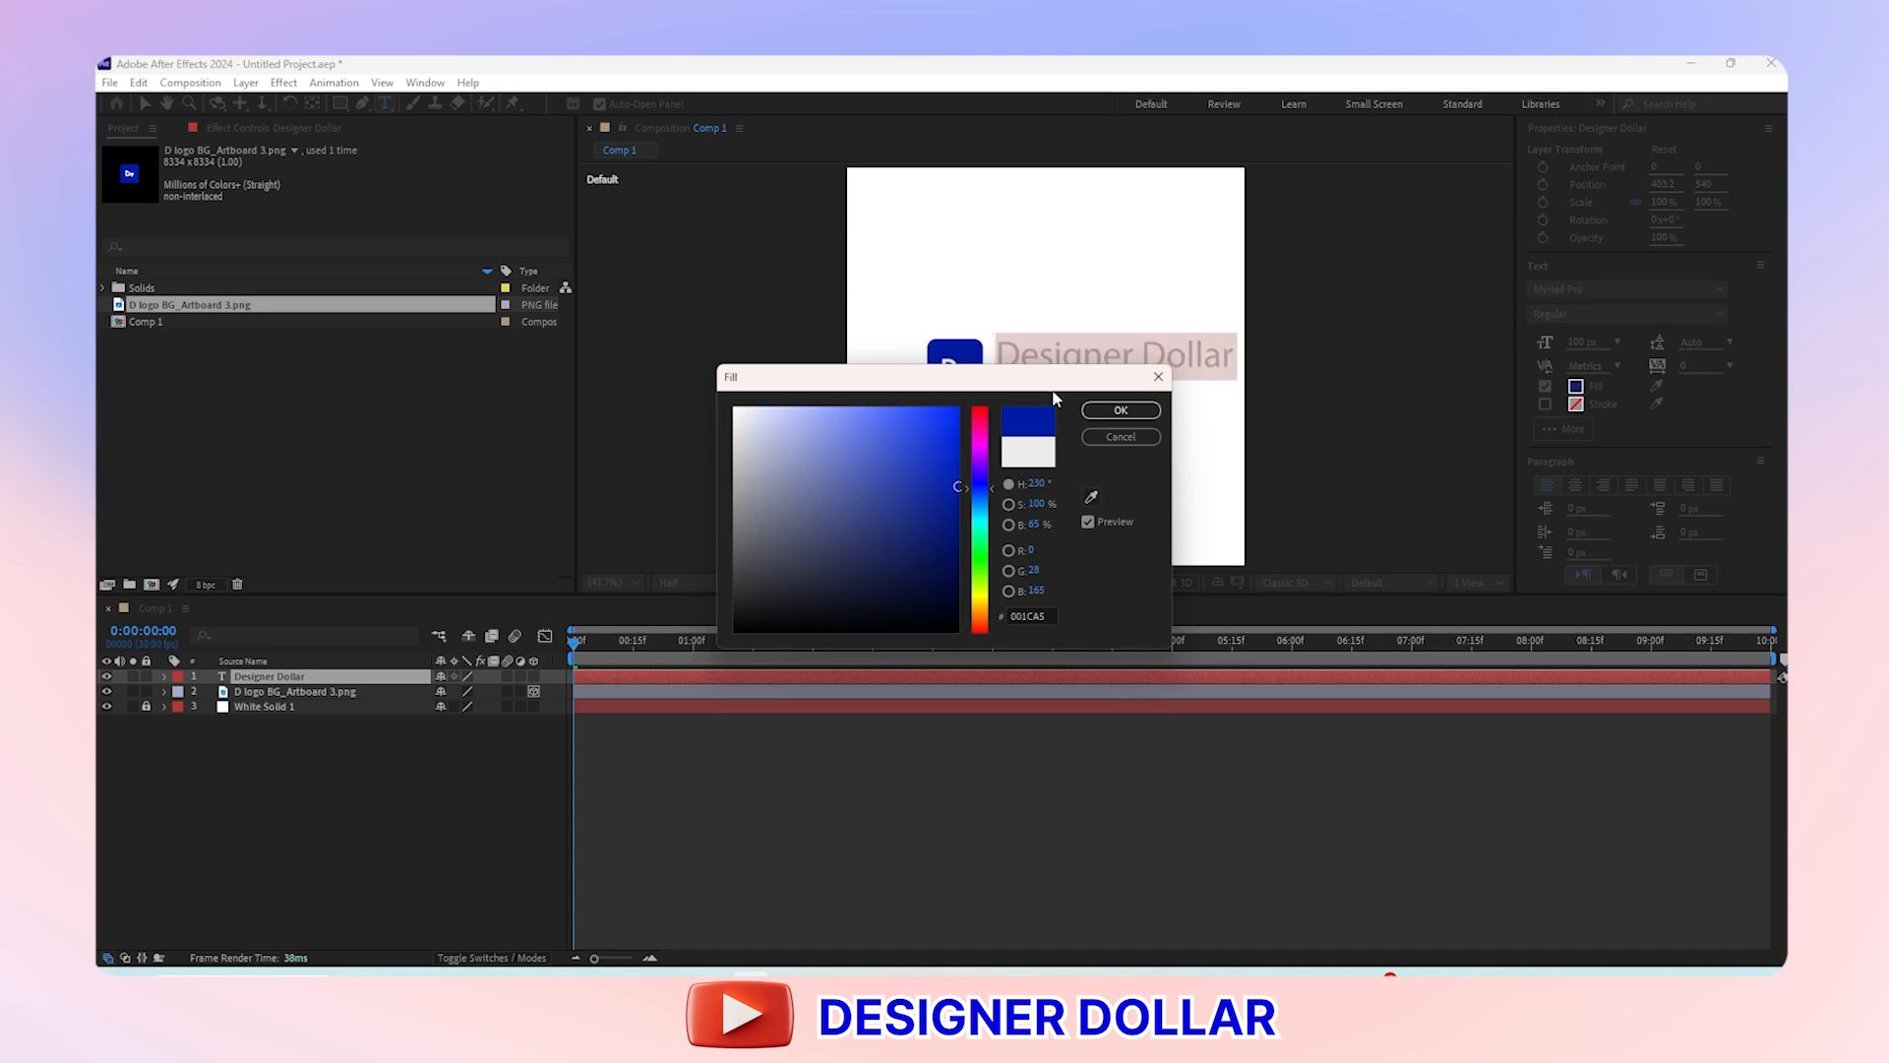
left_click(1121, 409)
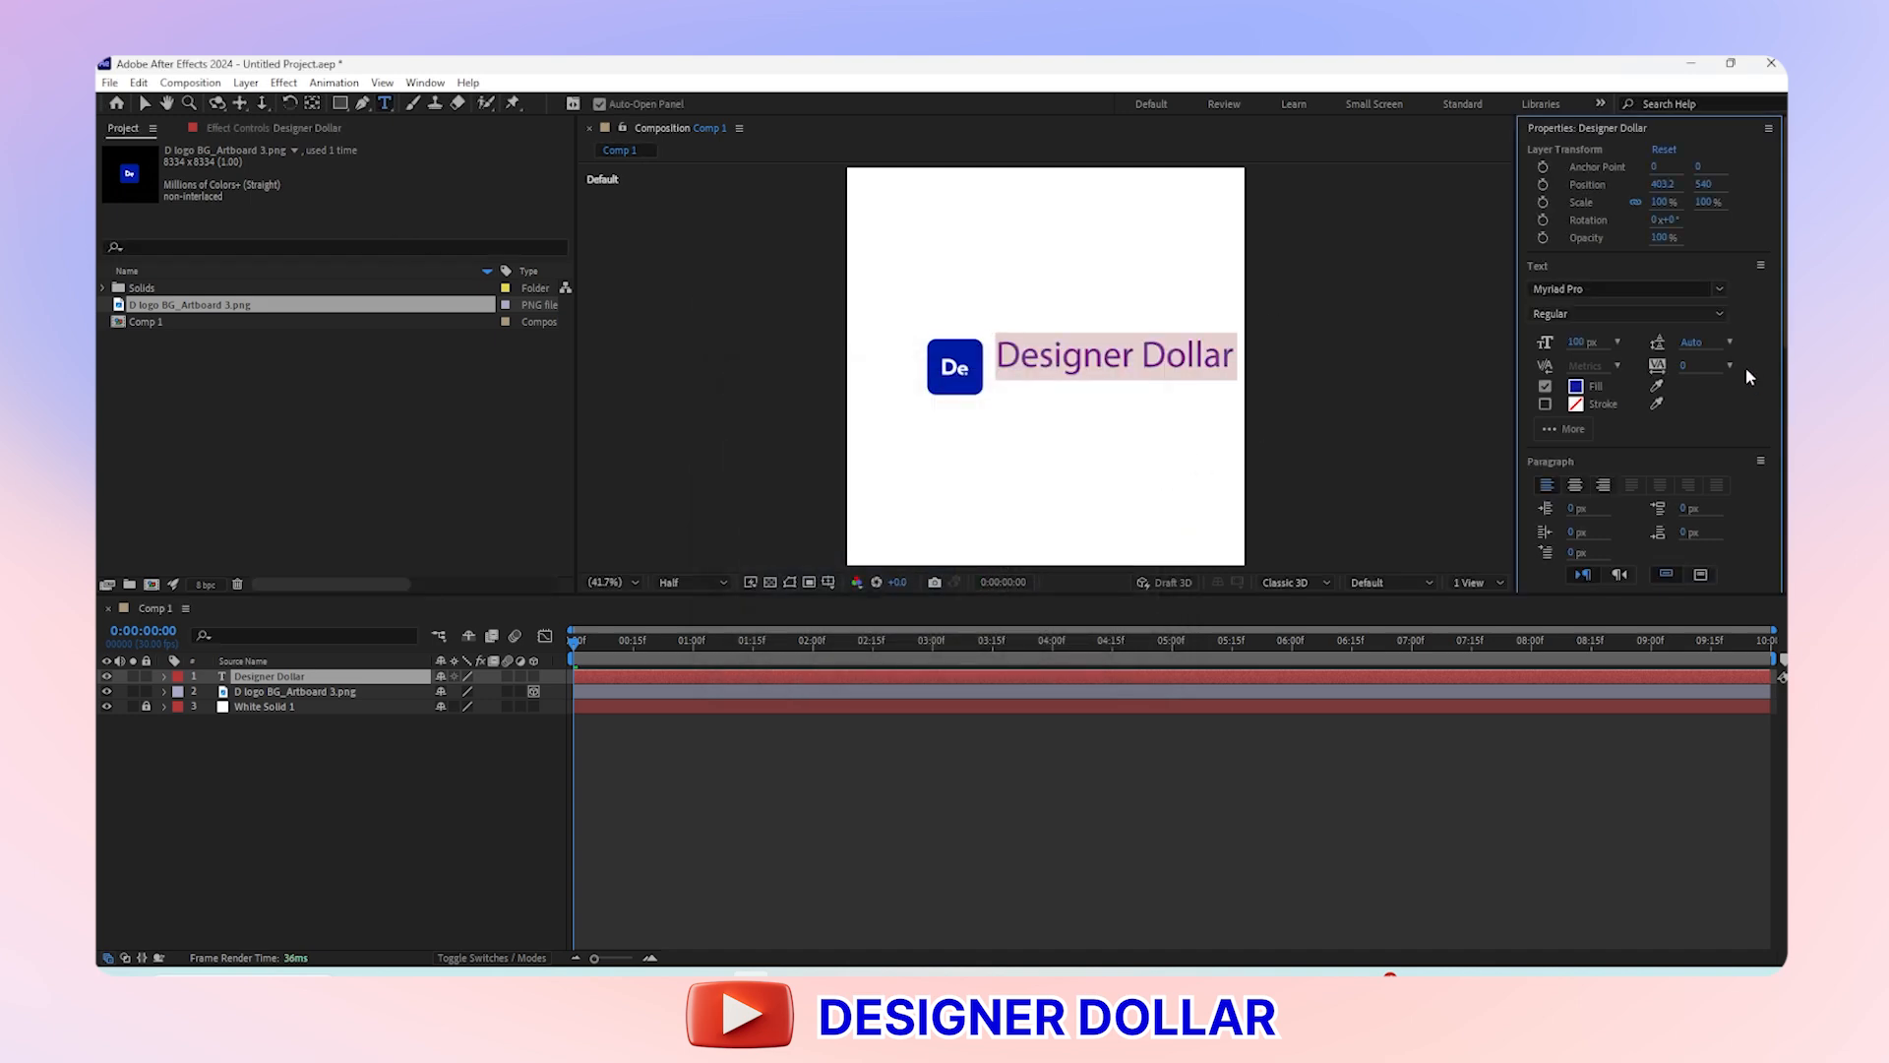
Change the font of the Designer Dollar text to Gotham Bold
left_click(1603, 290)
type("g")
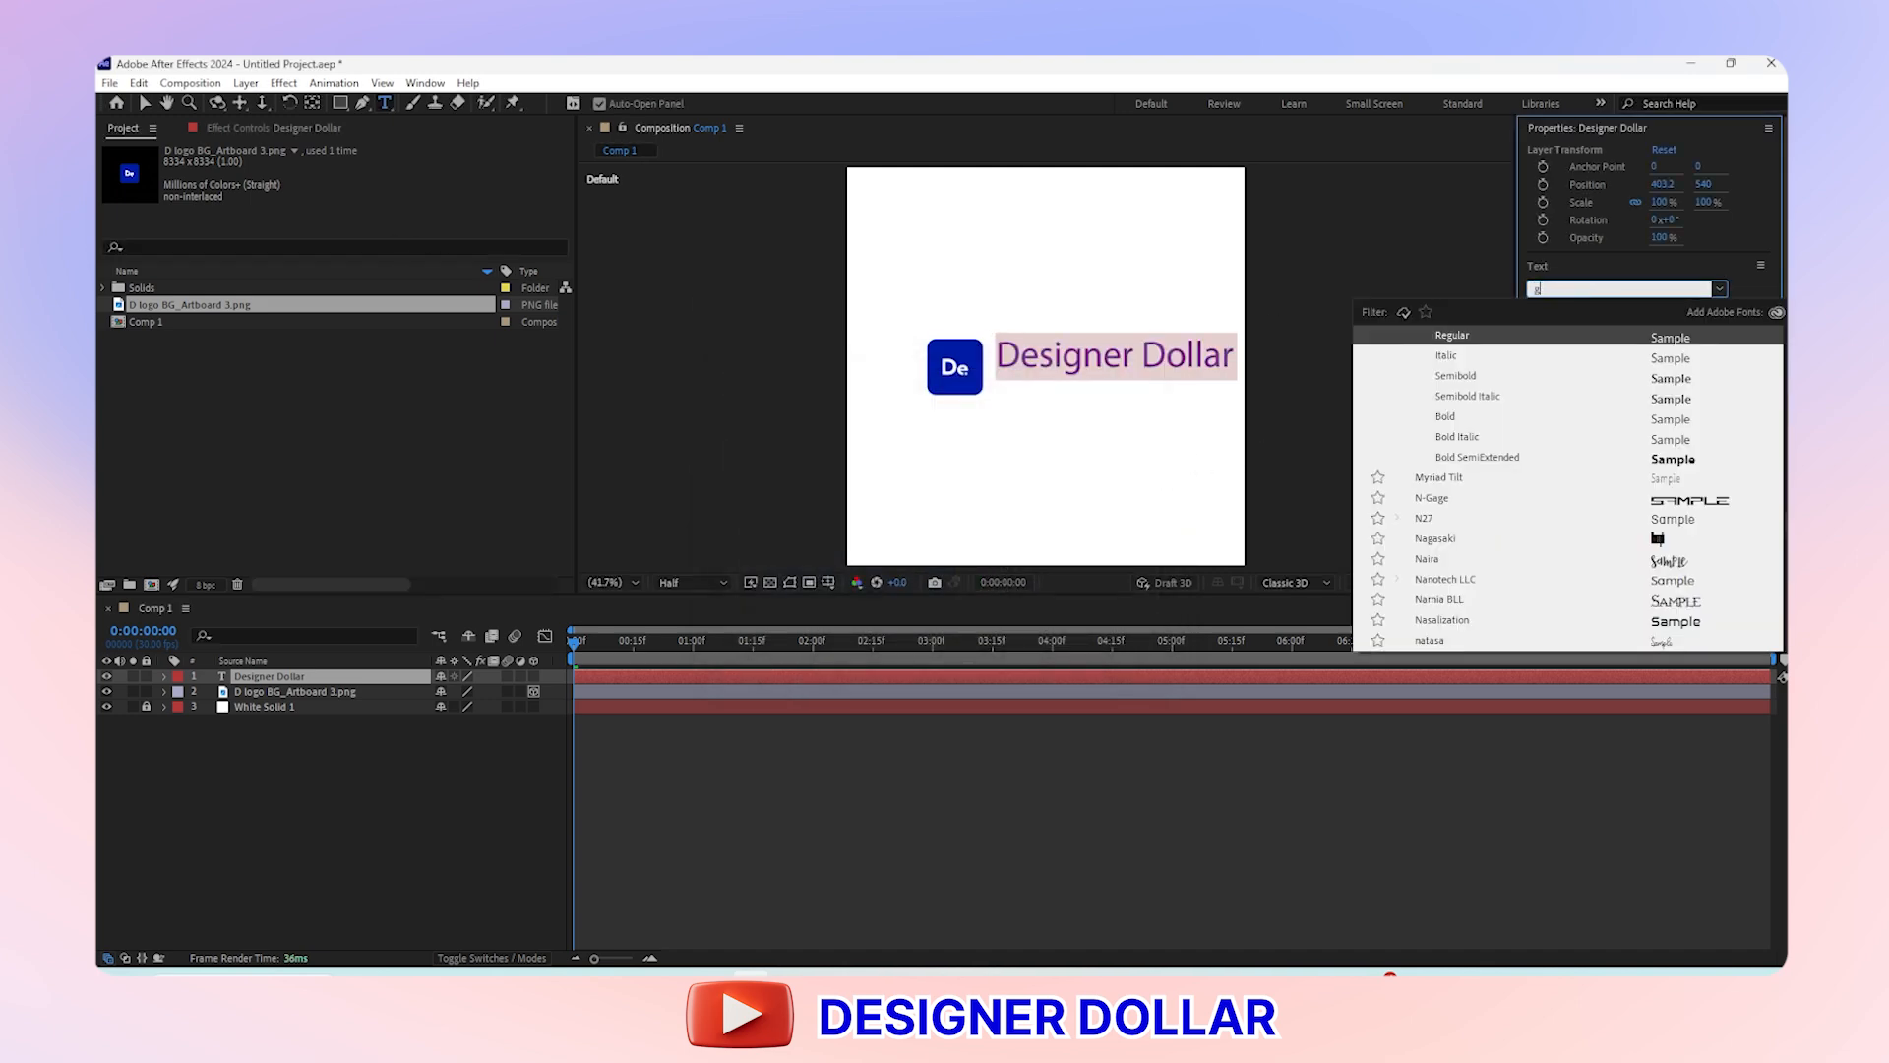
type("otham")
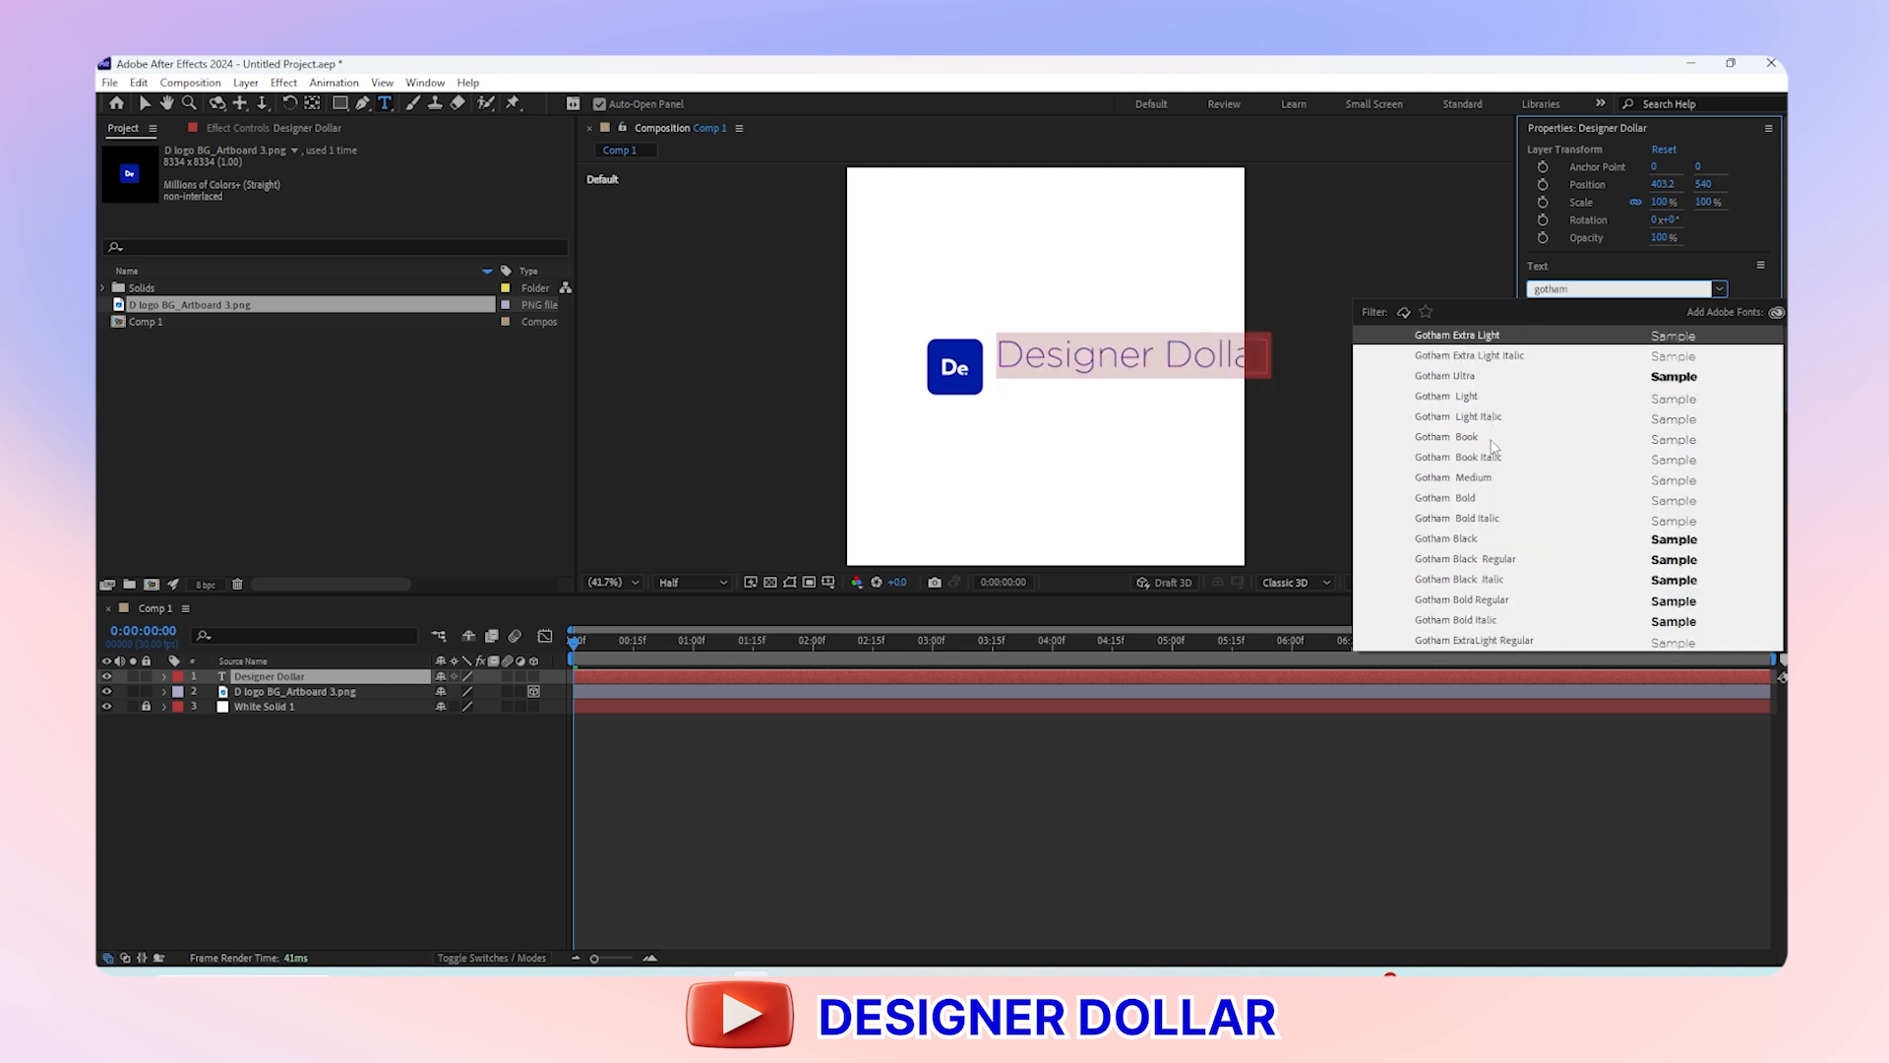
left_click(1482, 498)
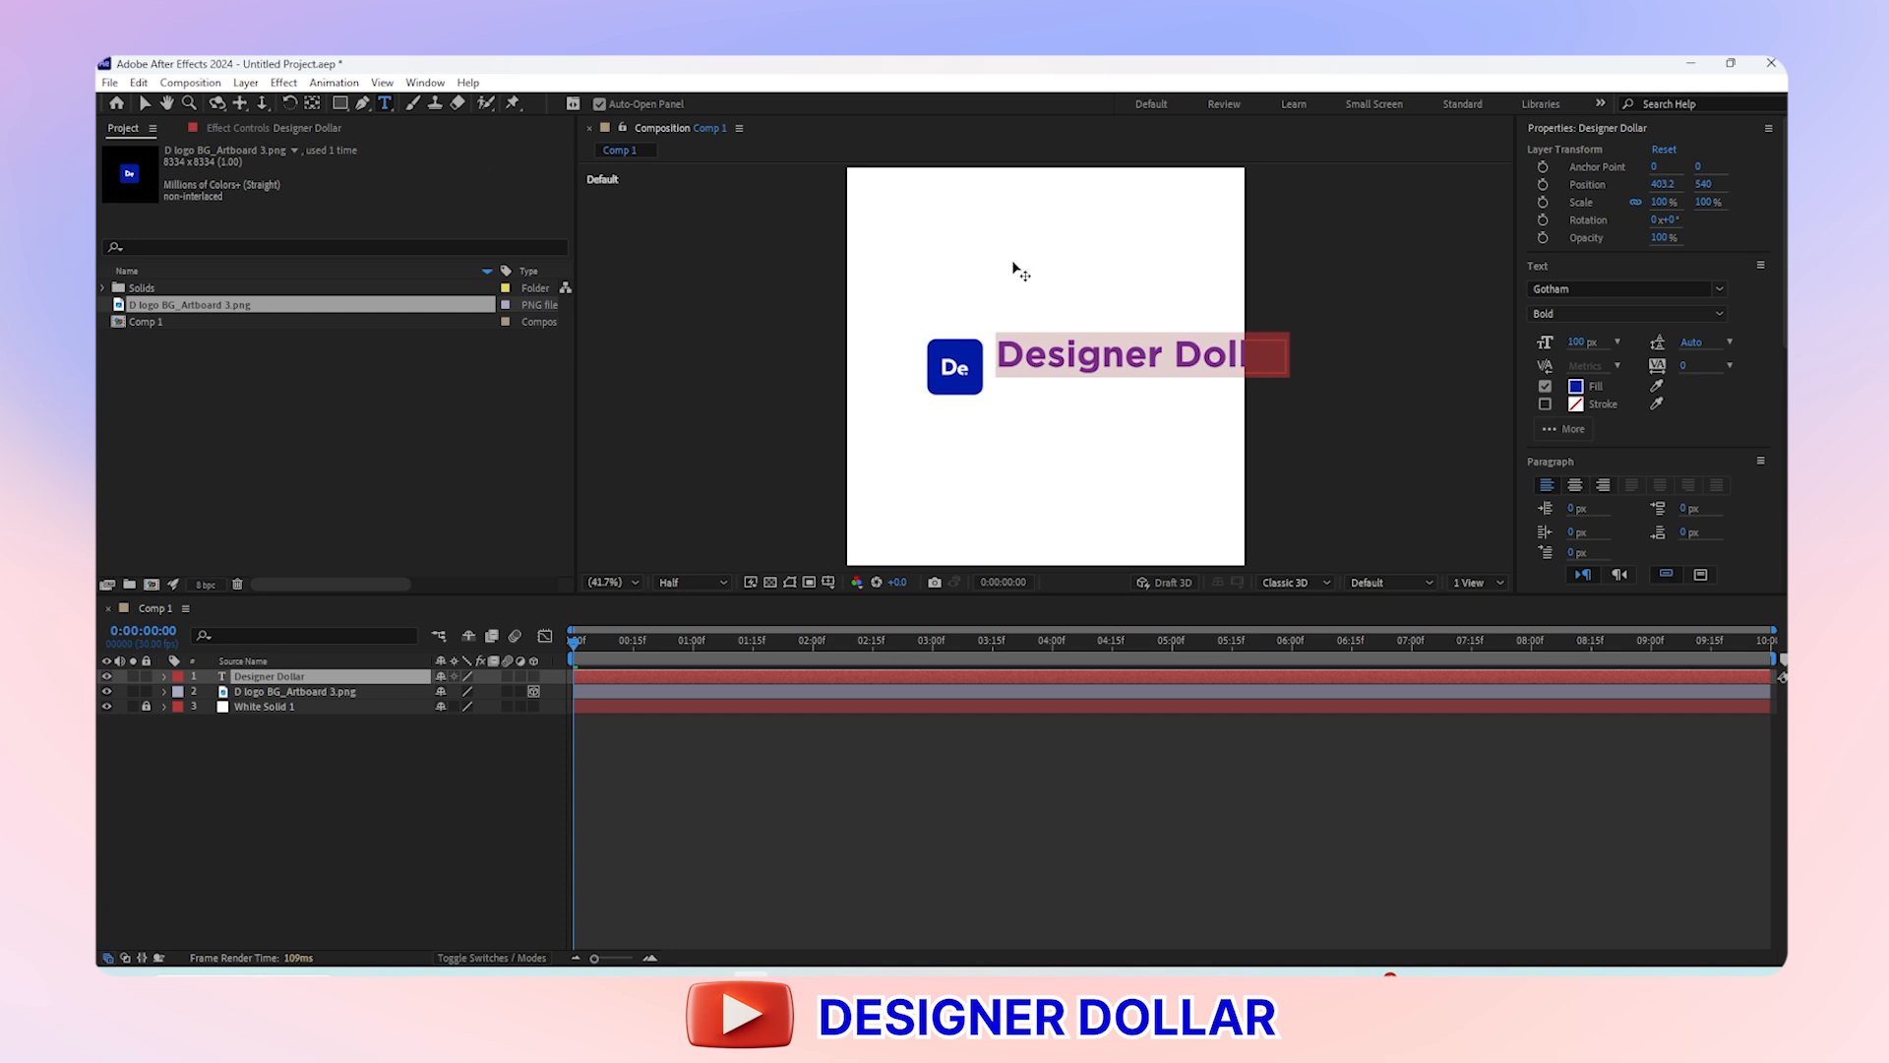
Reduce the brand text's font size to 52 px and turn on All Caps
left_click_drag(1577, 341, 1529, 346)
left_click(1556, 428)
scroll(1661, 405, "down", 3)
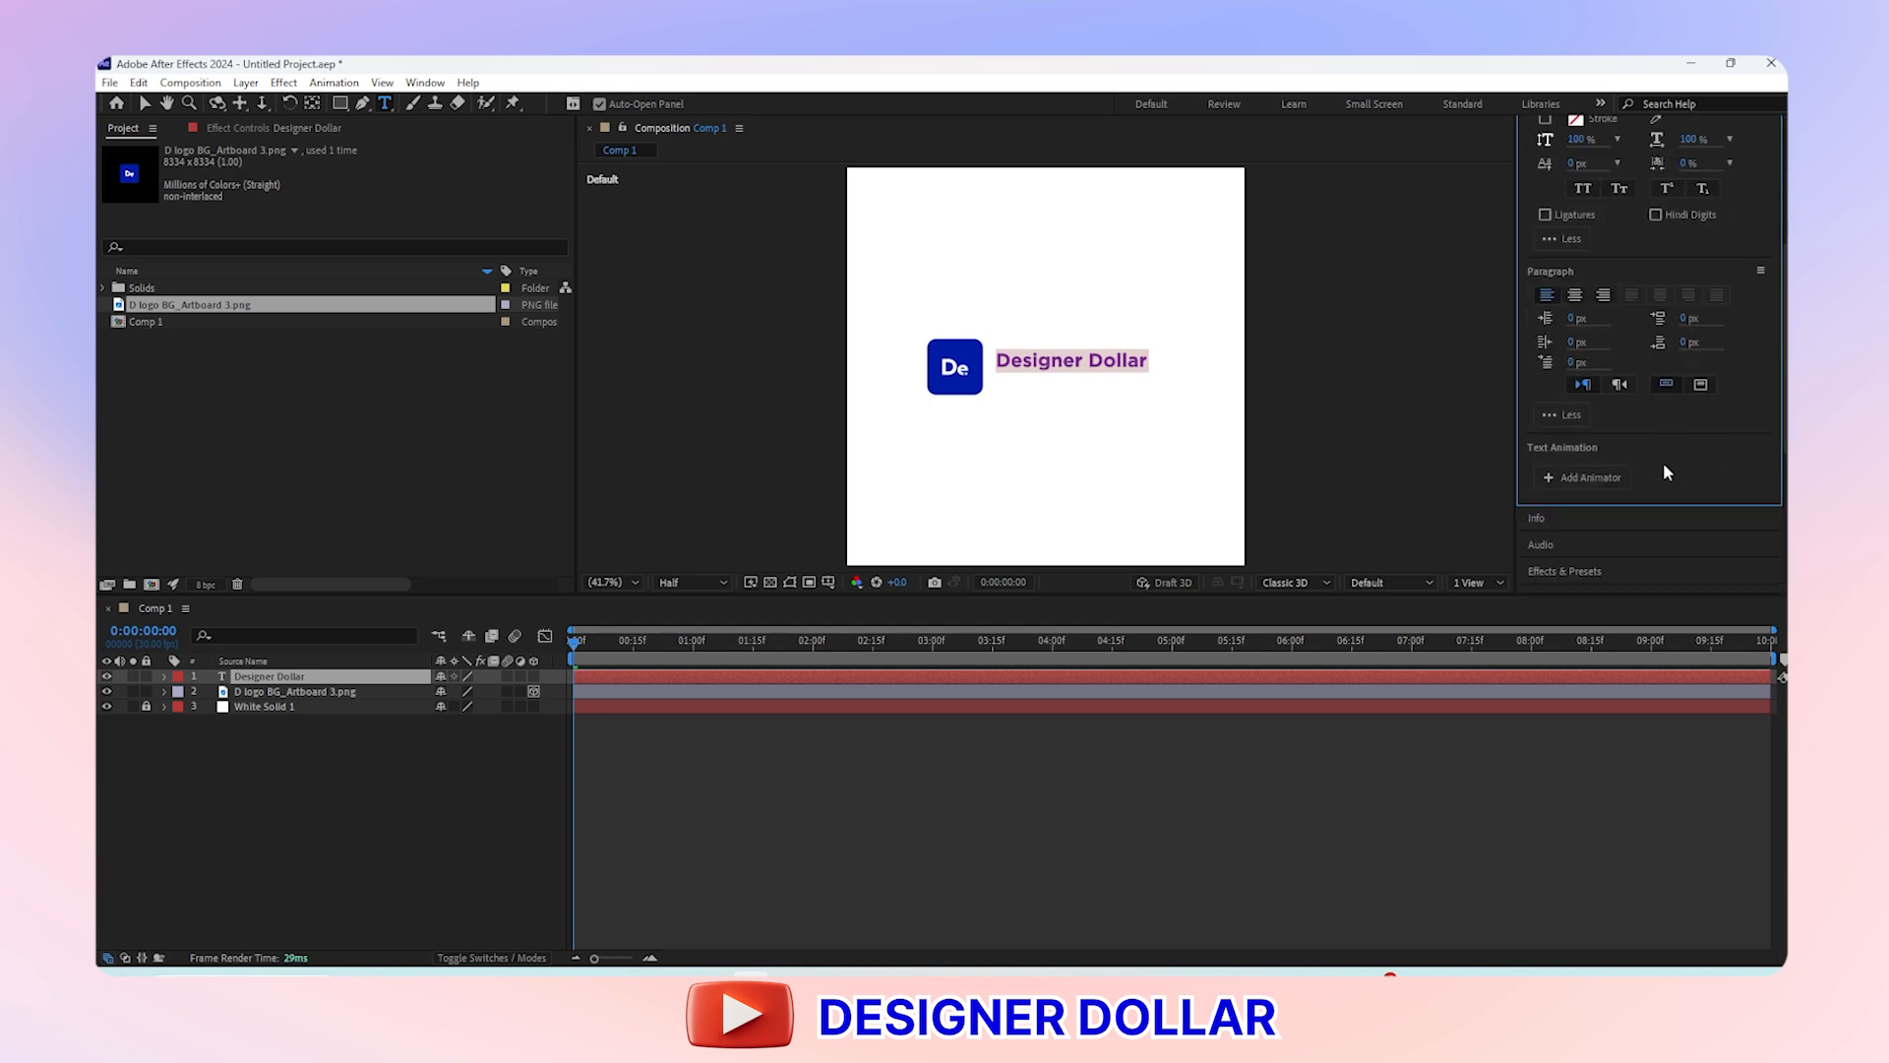
scroll(1663, 462, "up", 3)
left_click(1584, 332)
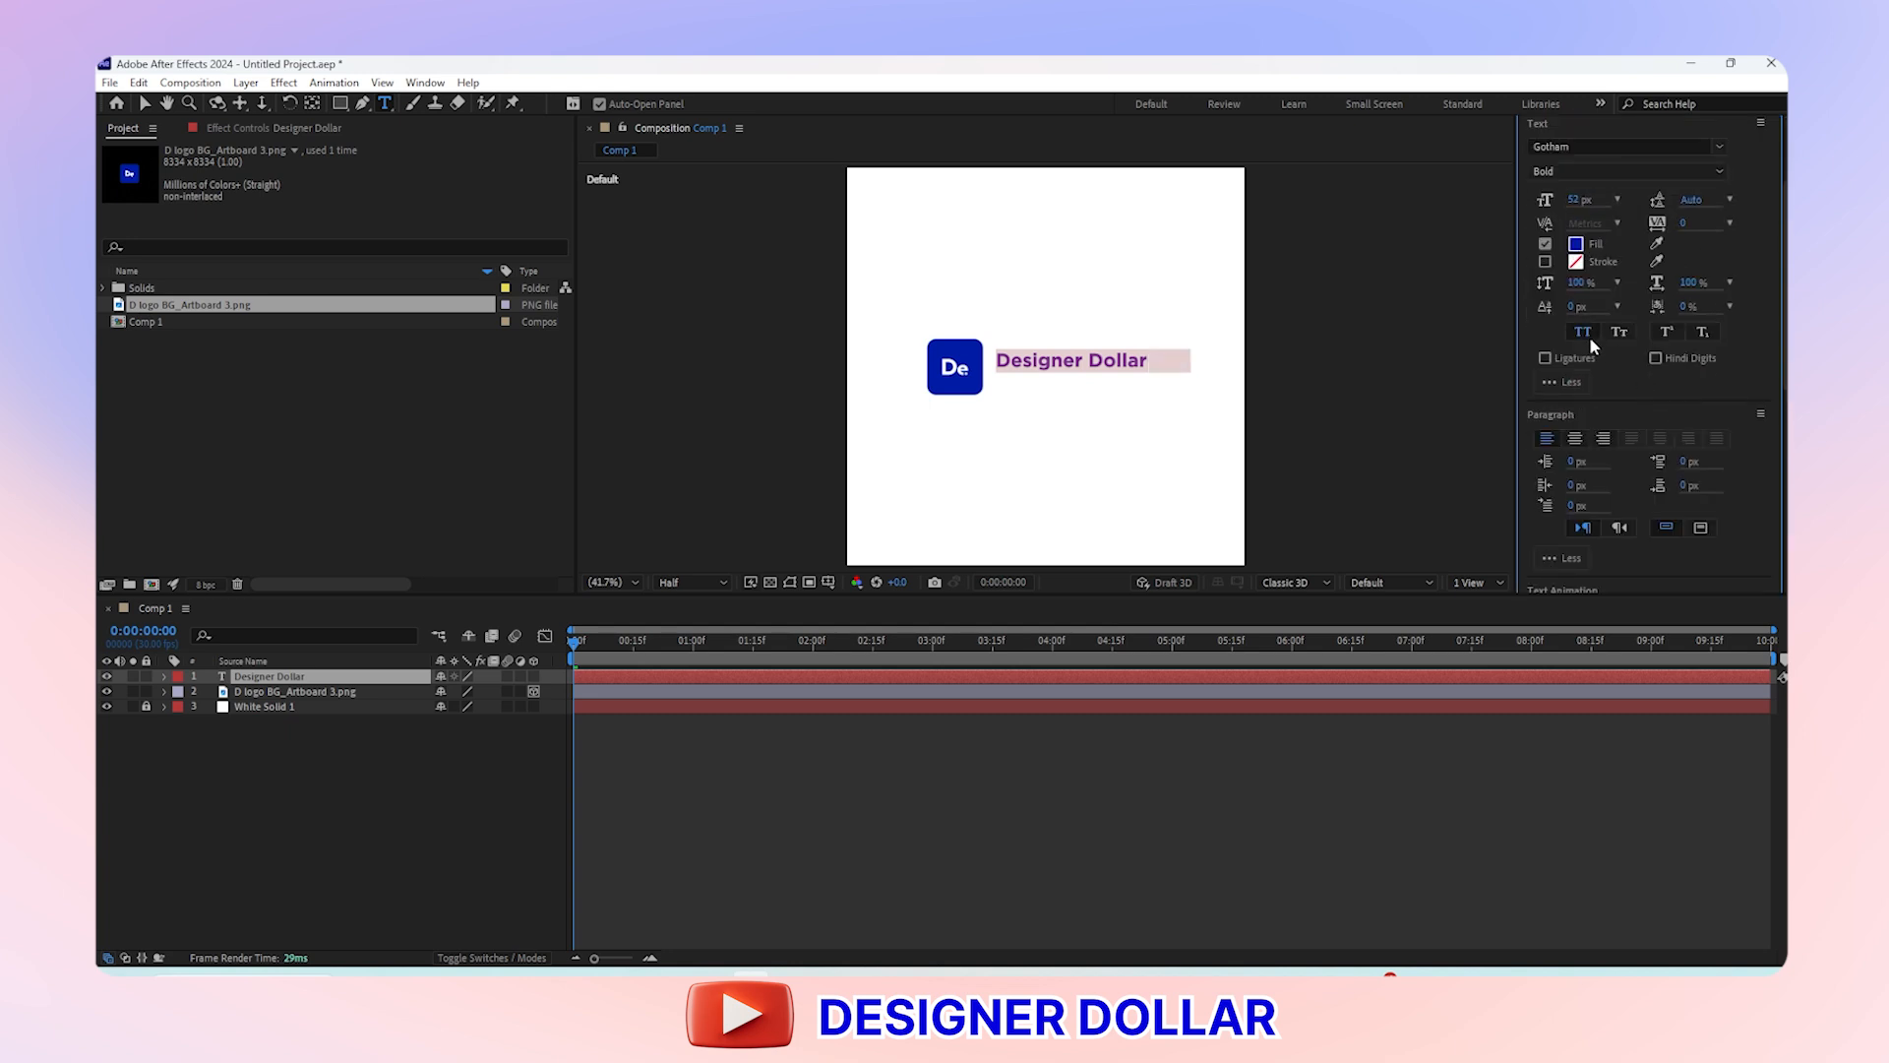
left_click(1234, 349)
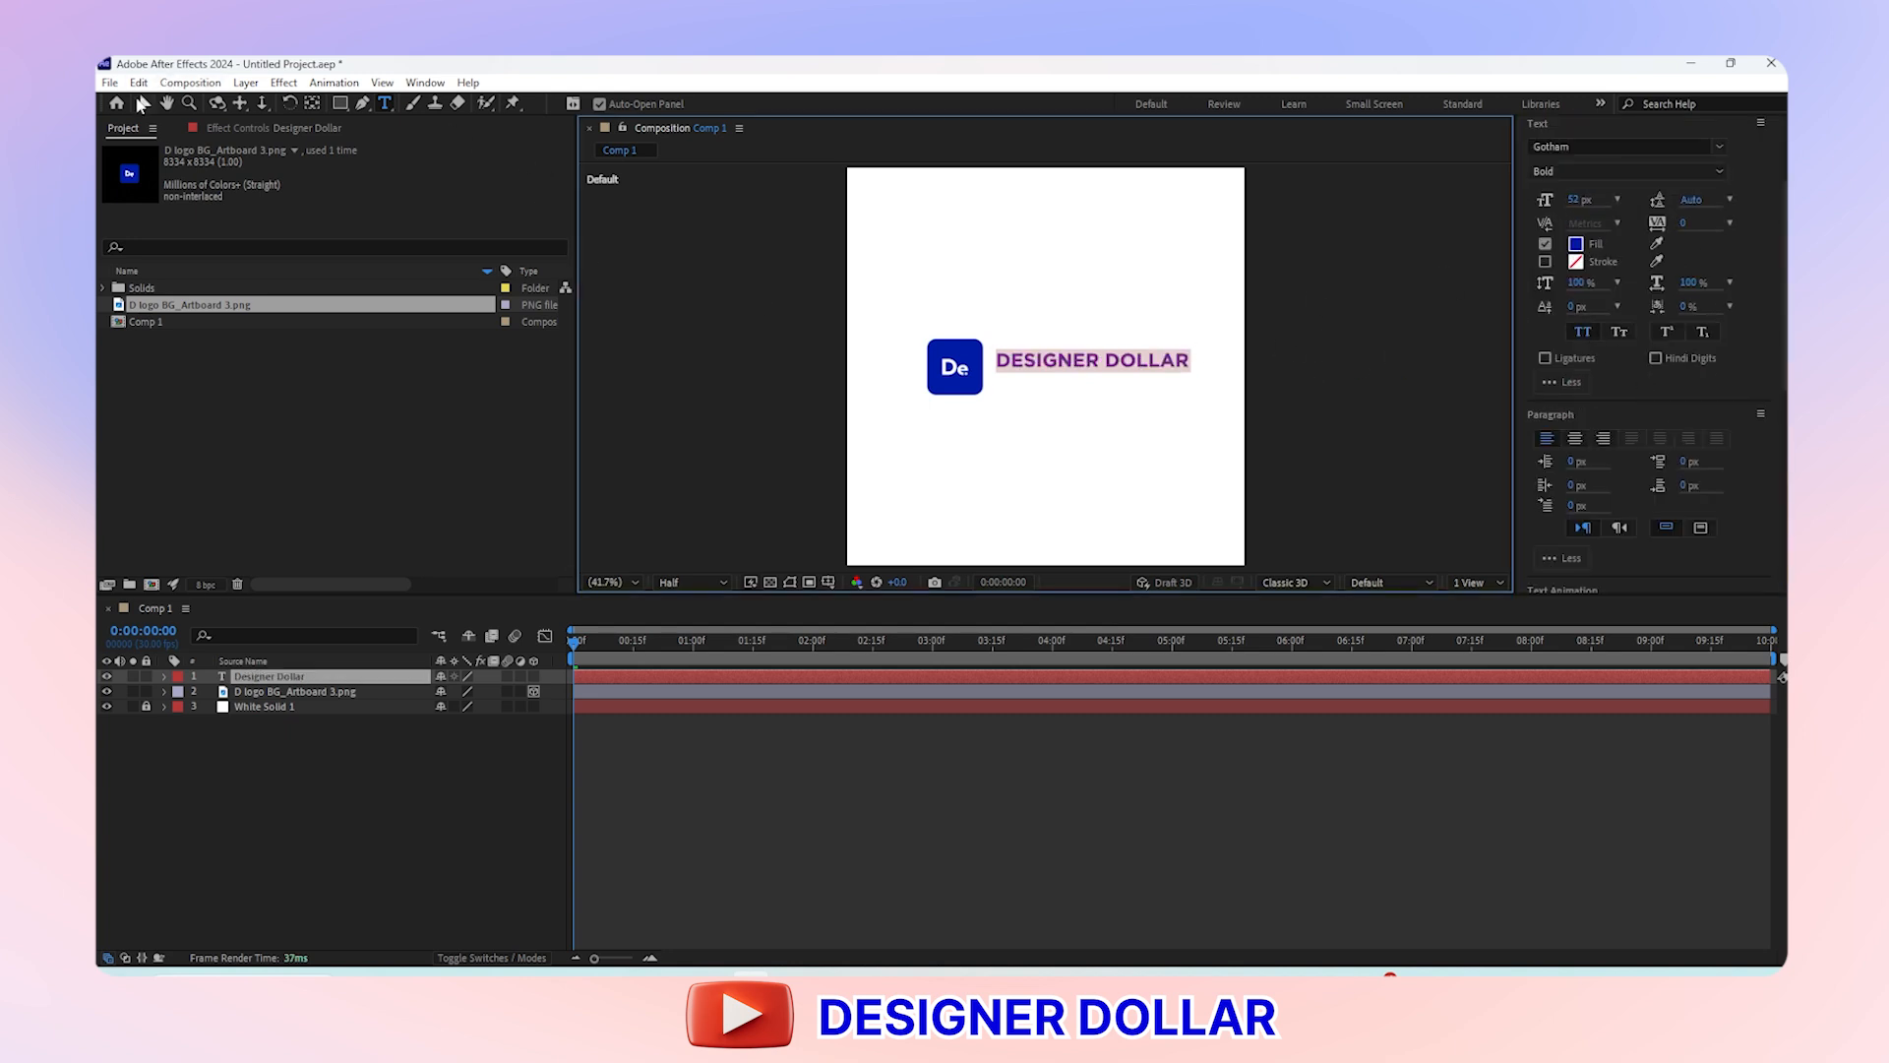
Centre the text layer's anchor point in its content and nudge the text slightly down to line up with the logo
left_click(142, 104)
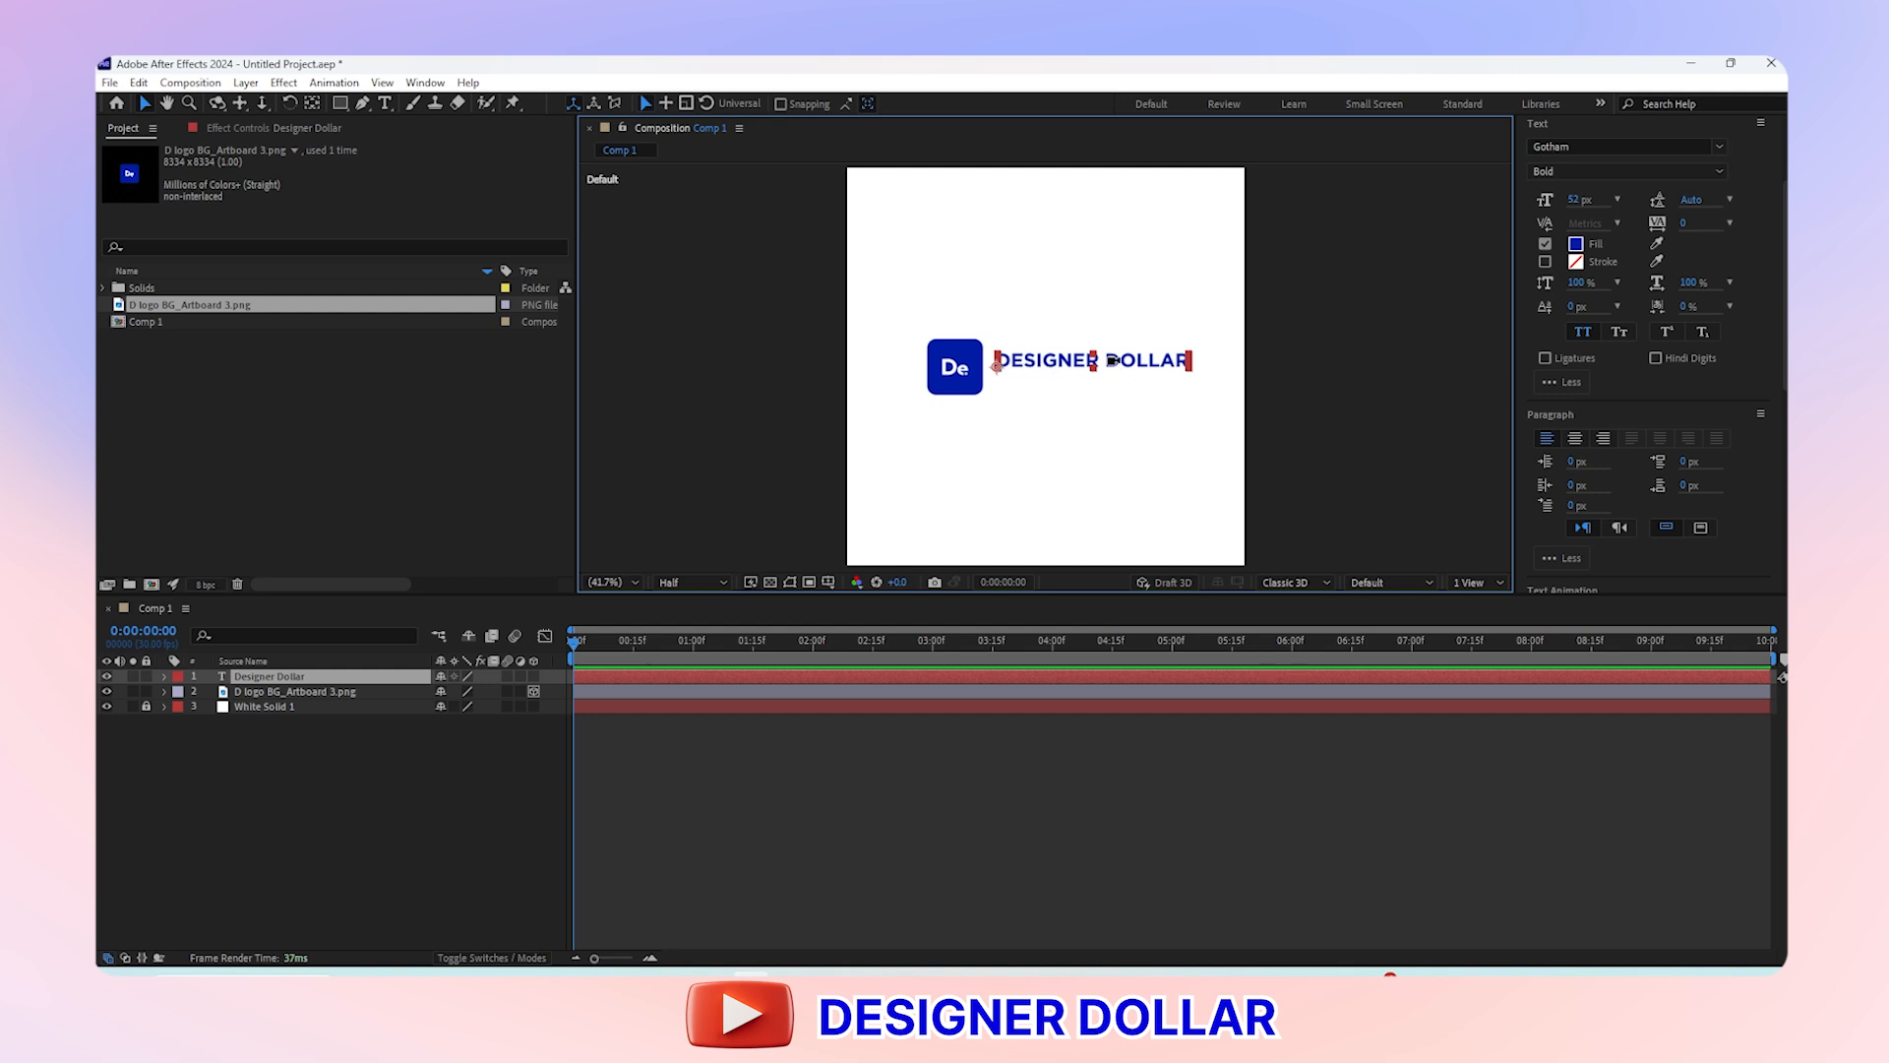
key("ctrl+alt+Home")
left_click_drag(1115, 364, 1117, 371)
left_click(910, 303)
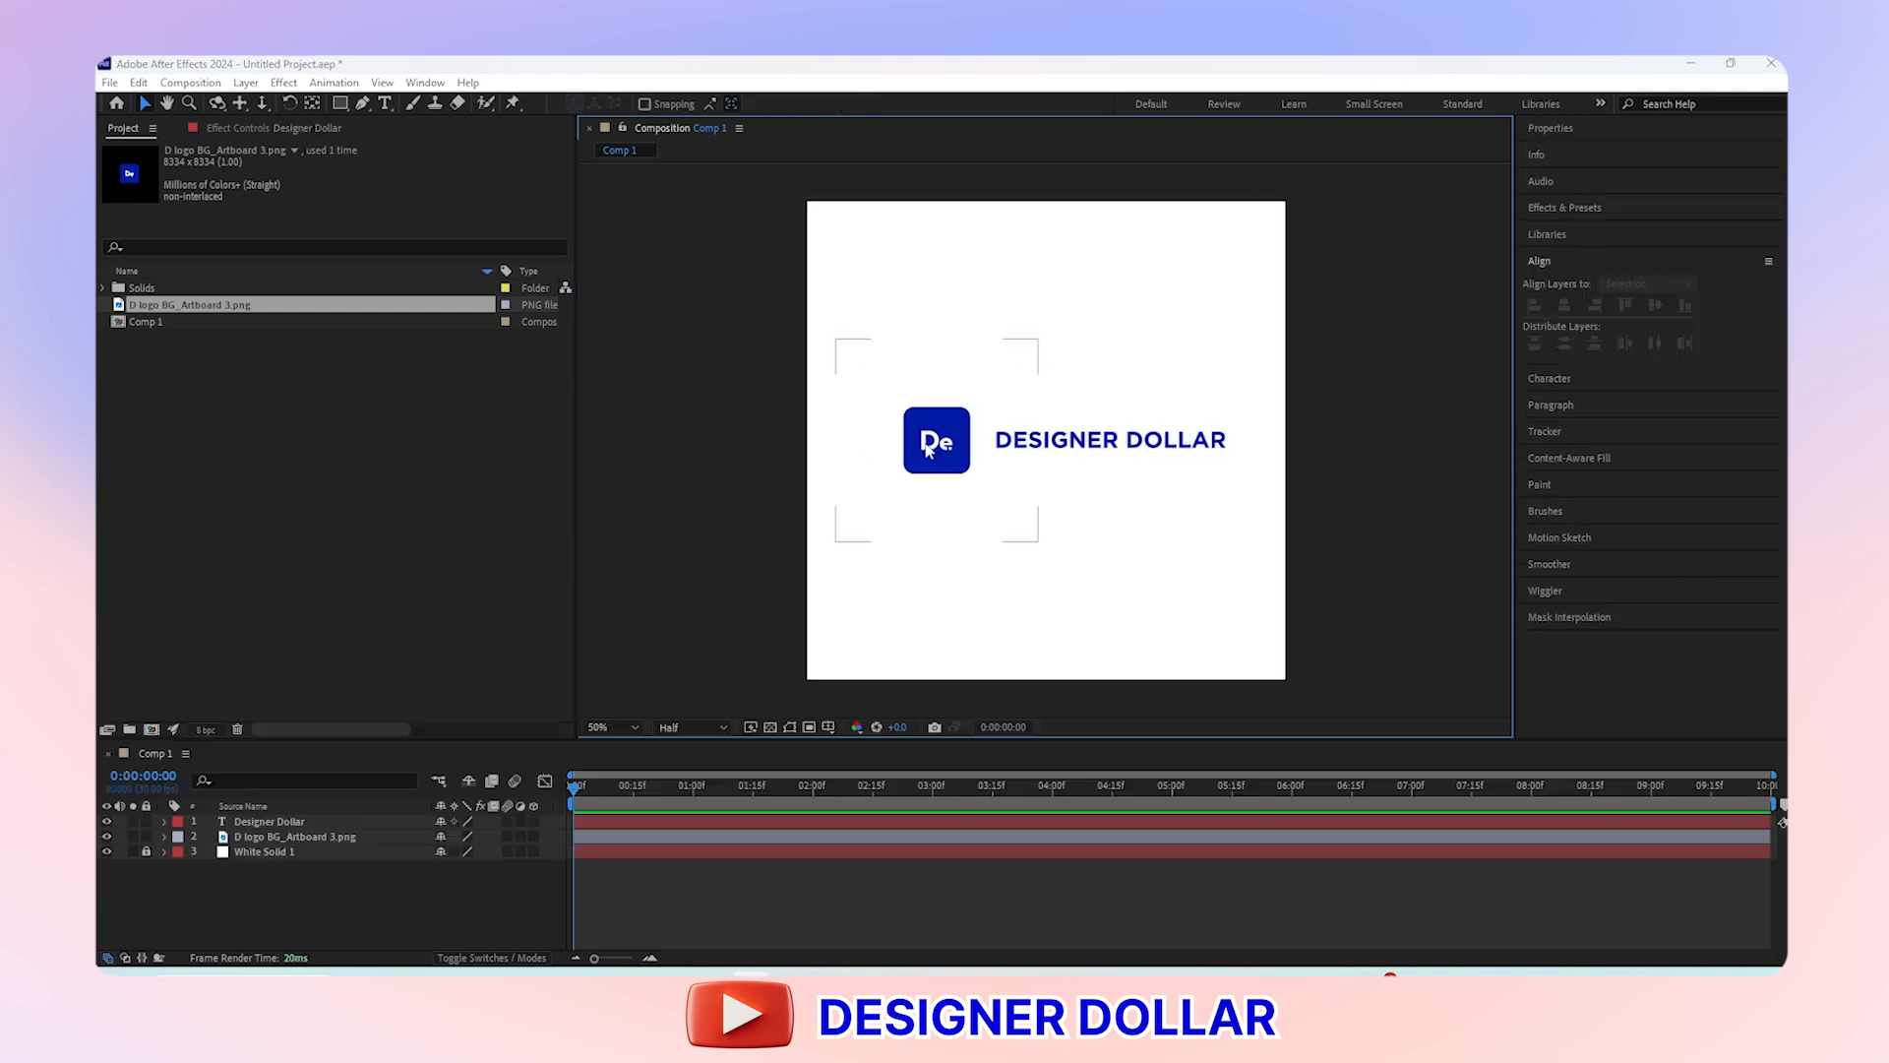